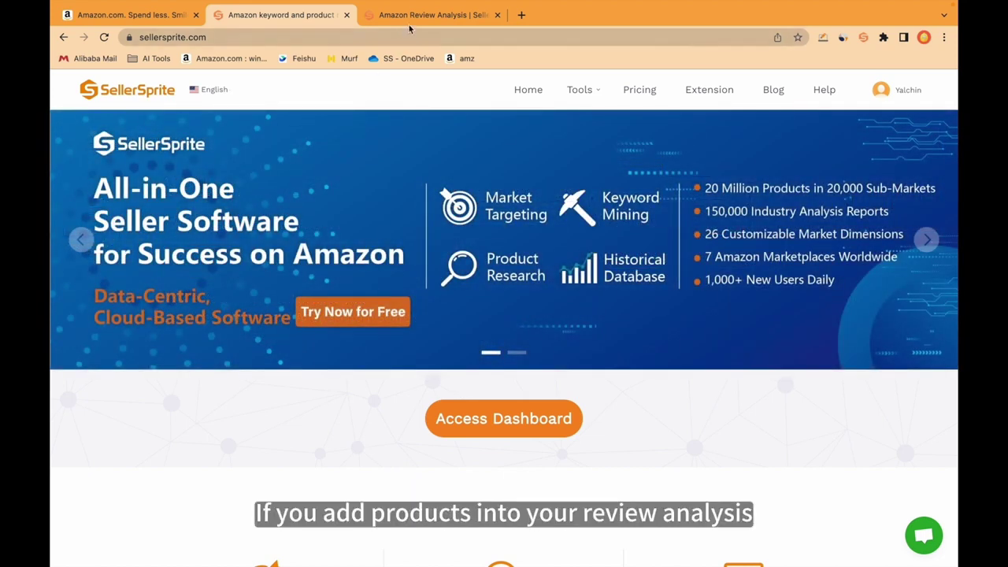
# Step: Look over the list of already analyzed products on the SellerSprite Review Analysis page
pyautogui.click(411, 16)
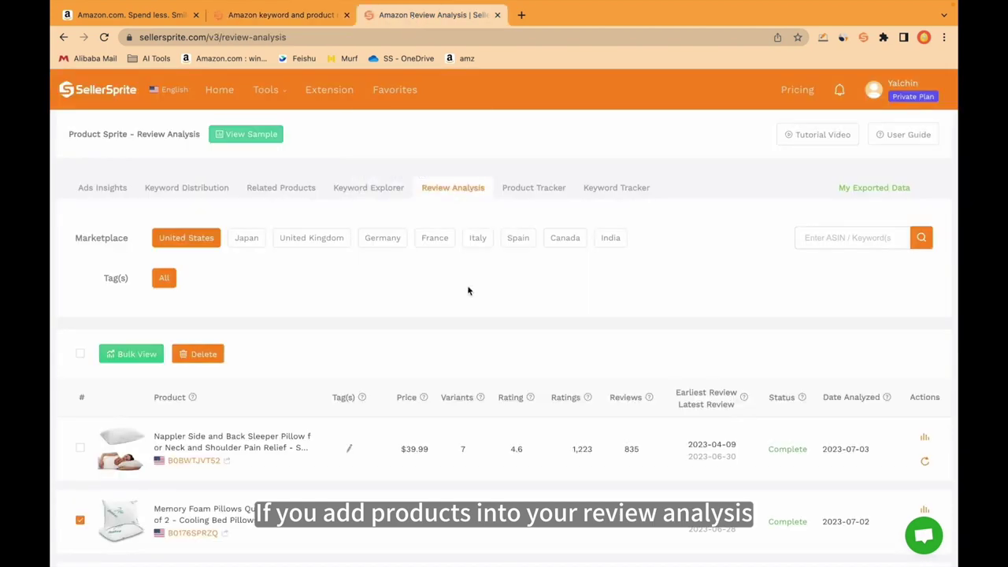
pyautogui.scroll(-3, 354, 304)
pyautogui.scroll(1, 357, 370)
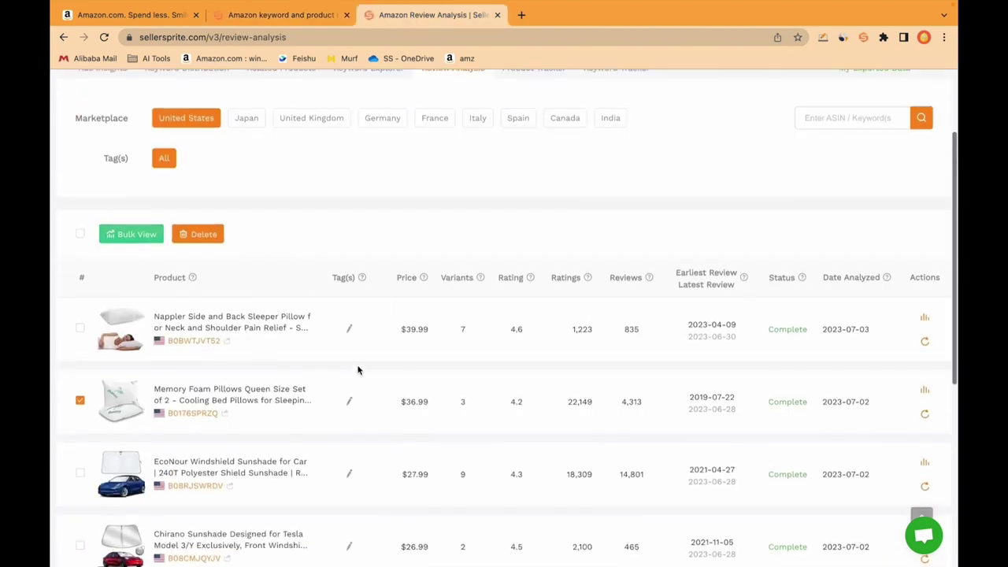
pyautogui.scroll(3, 386, 339)
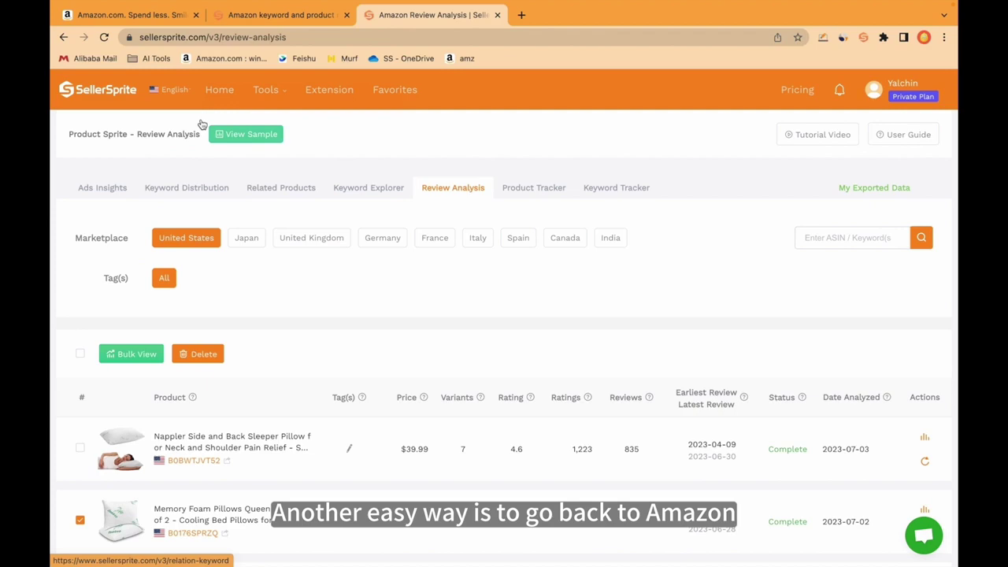
# Step: Go to the Amazon page and search all departments for "bamboo pillow"
pyautogui.click(132, 15)
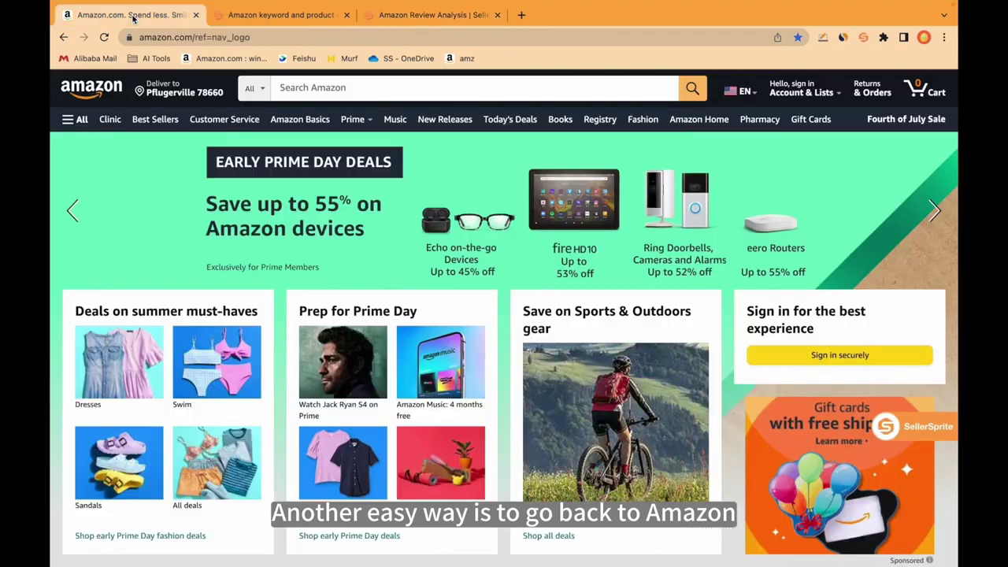
pyautogui.click(334, 91)
pyautogui.click(337, 112)
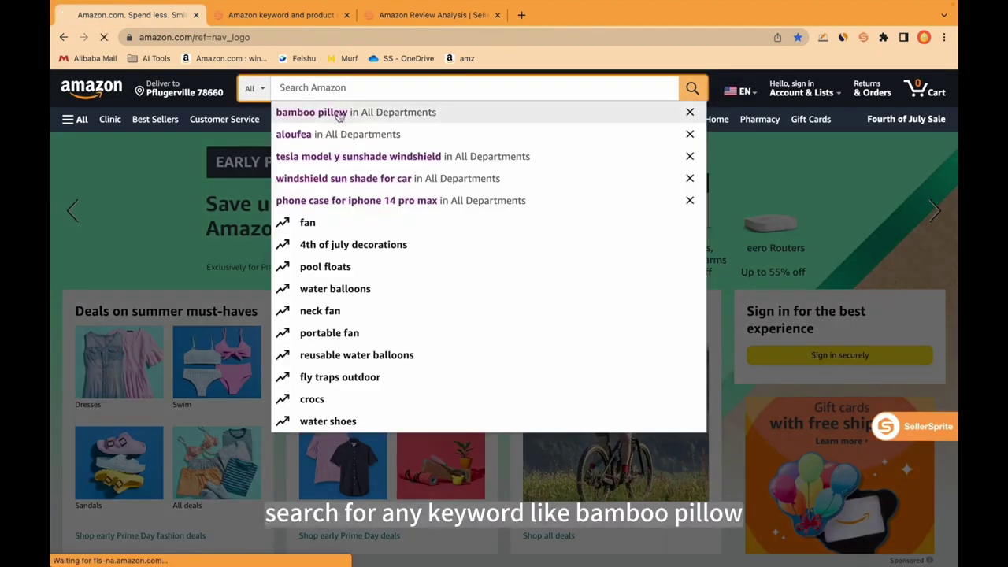
# Step: Find the Golden linens LLC Bamboo Pillow in the search results and open its product page in a new tab
pyautogui.scroll(-5, 511, 326)
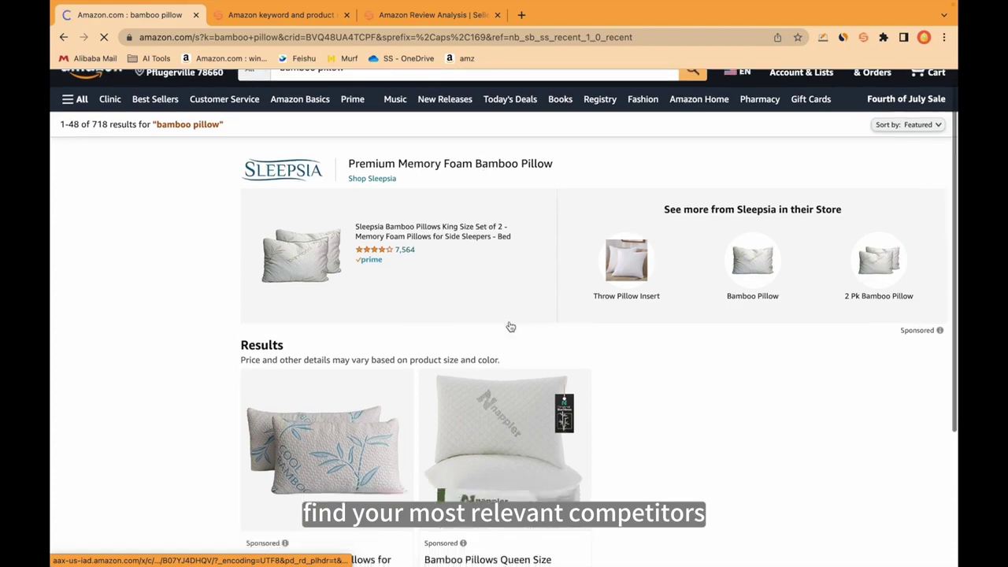
pyautogui.scroll(-10, 510, 326)
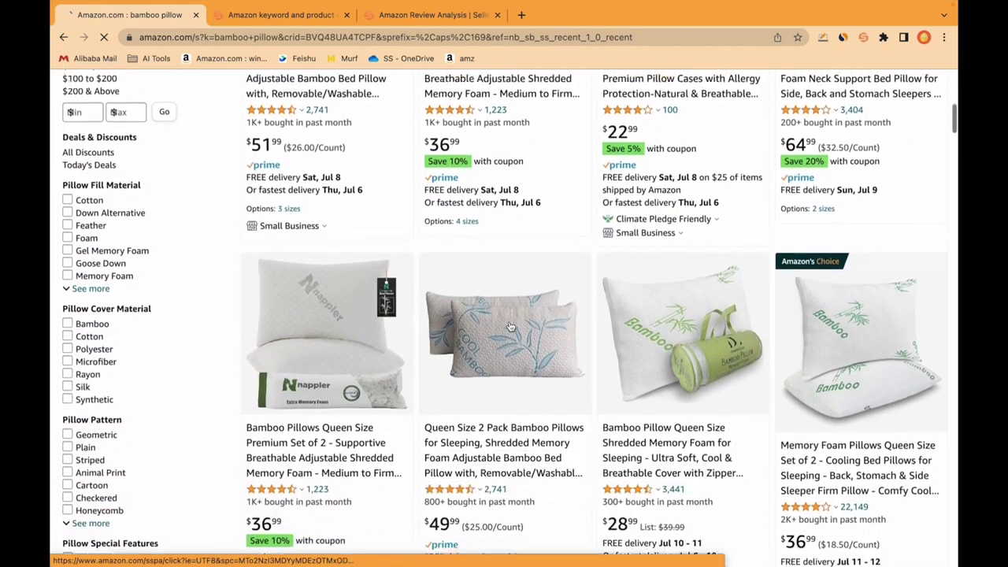
pyautogui.scroll(-5, 509, 326)
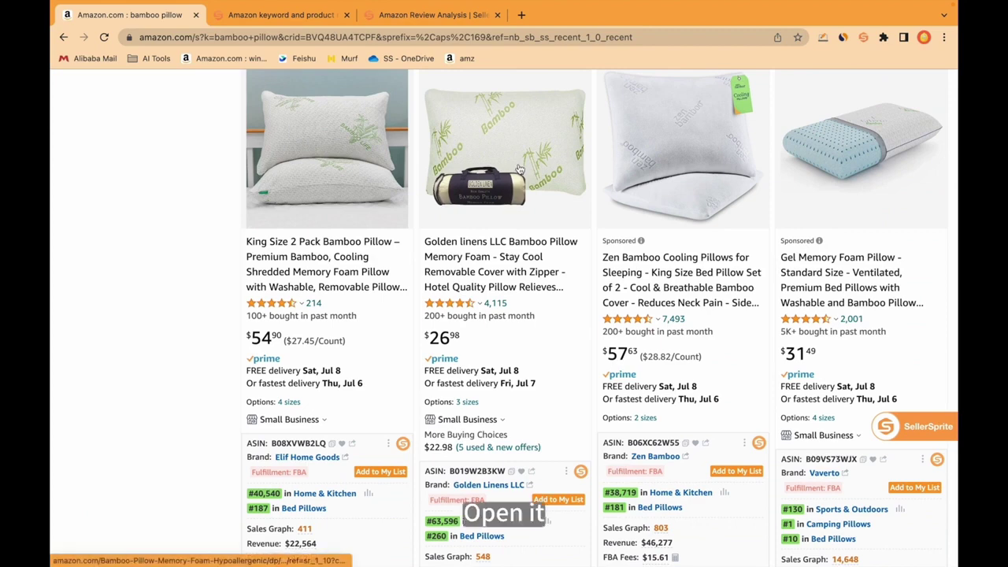
pyautogui.keyDown('super'); pyautogui.click(318, 82); pyautogui.keyUp('super')
pyautogui.hotkey('ctrl', 'Tab')
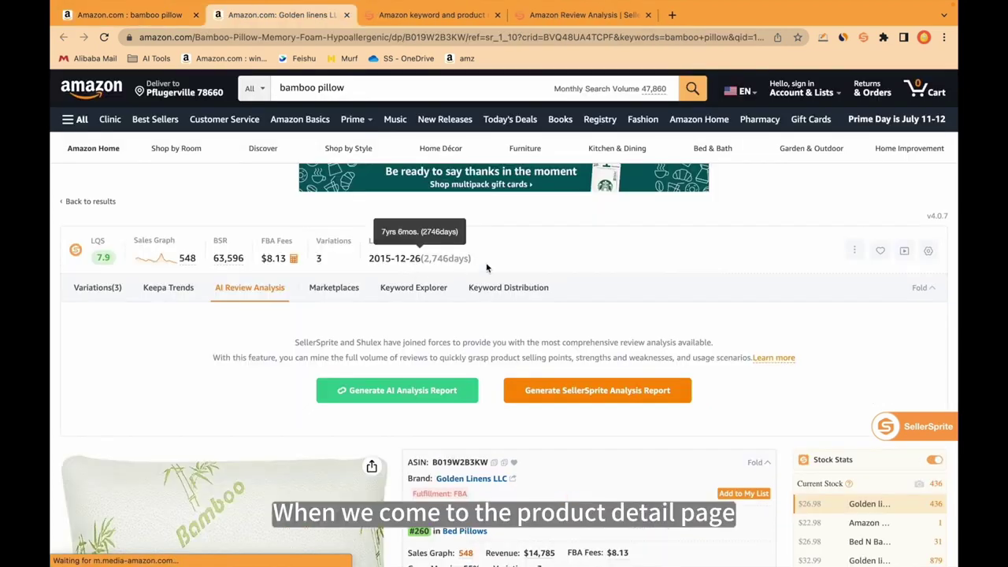
# Step: Generate the SellerSprite Analysis Report for the Golden linens pillow's reviews and view the finished report
pyautogui.scroll(-2, 642, 270)
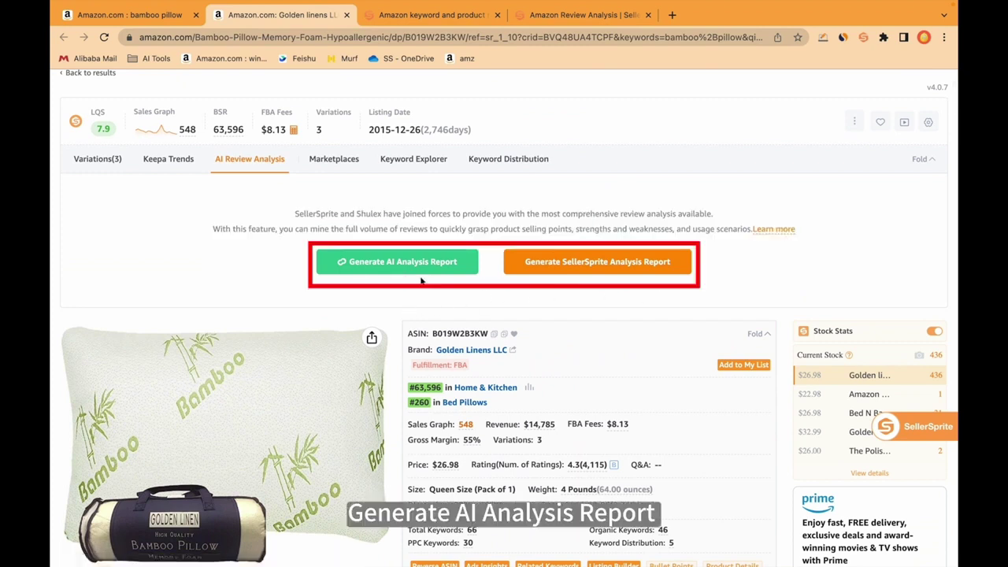
pyautogui.click(580, 272)
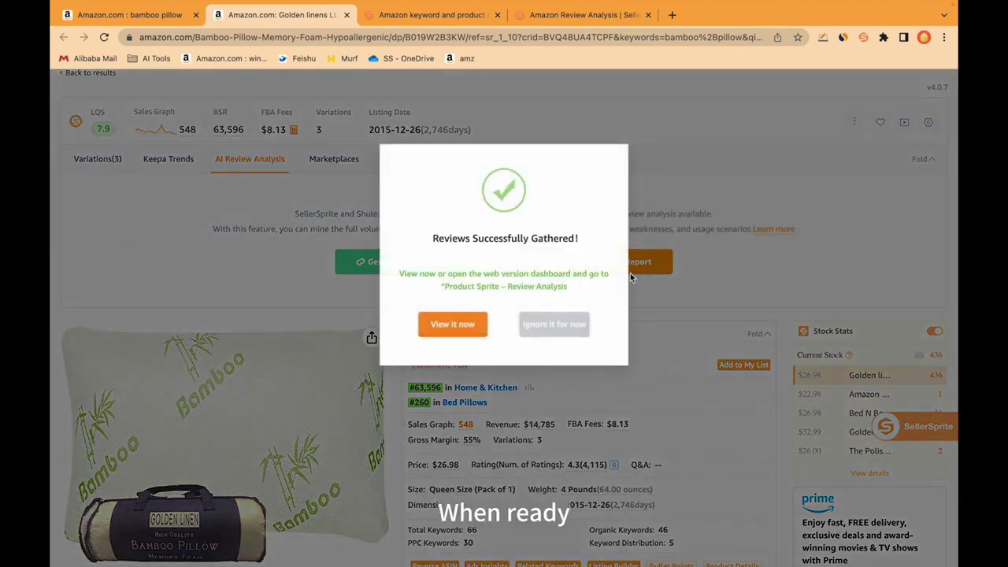
pyautogui.click(454, 324)
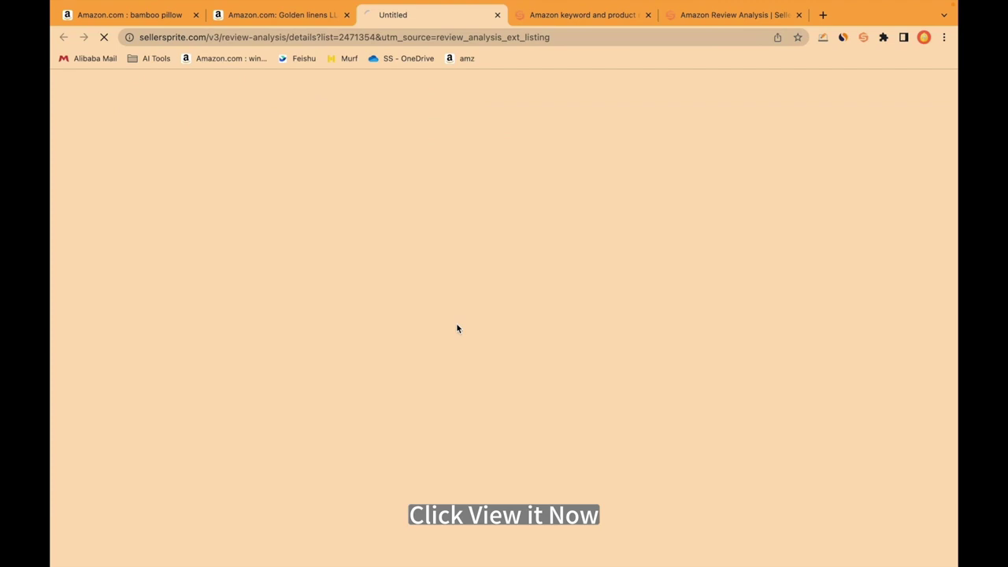
# Step: Examine the report's variant table, including ratings, reviews, number of sellers and date available for each size
pyautogui.scroll(-2, 461, 260)
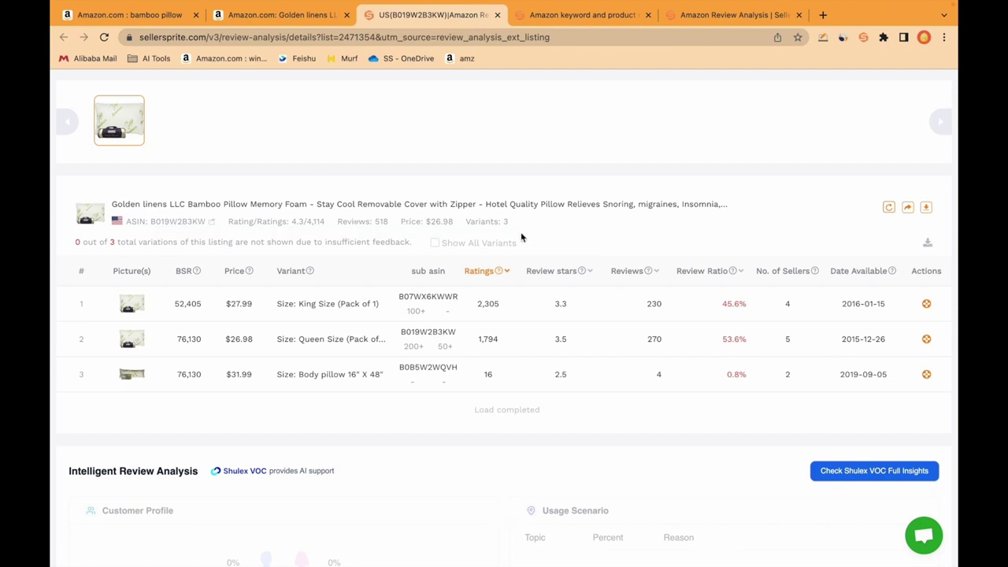
pyautogui.moveTo(133, 345)
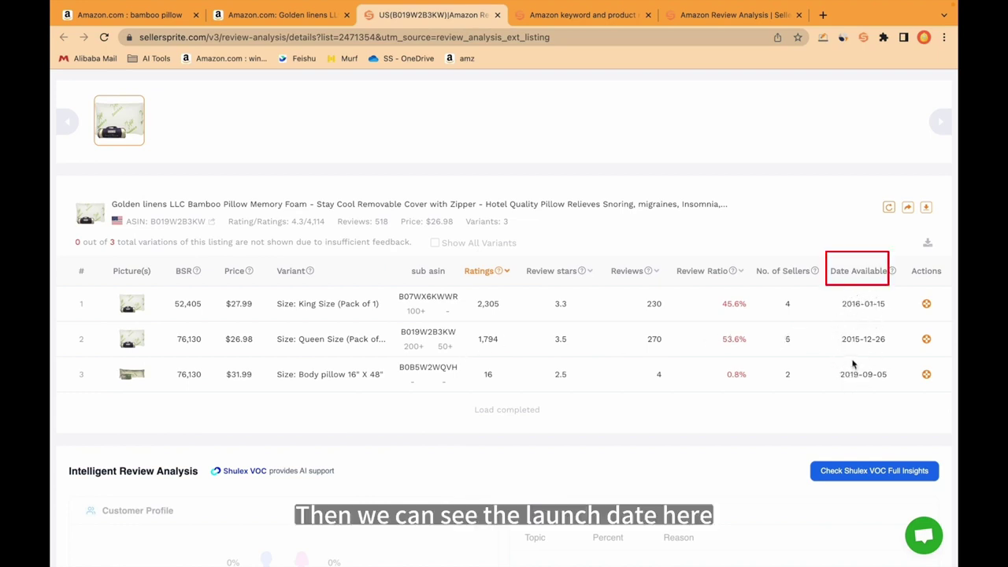
pyautogui.scroll(-1, 819, 359)
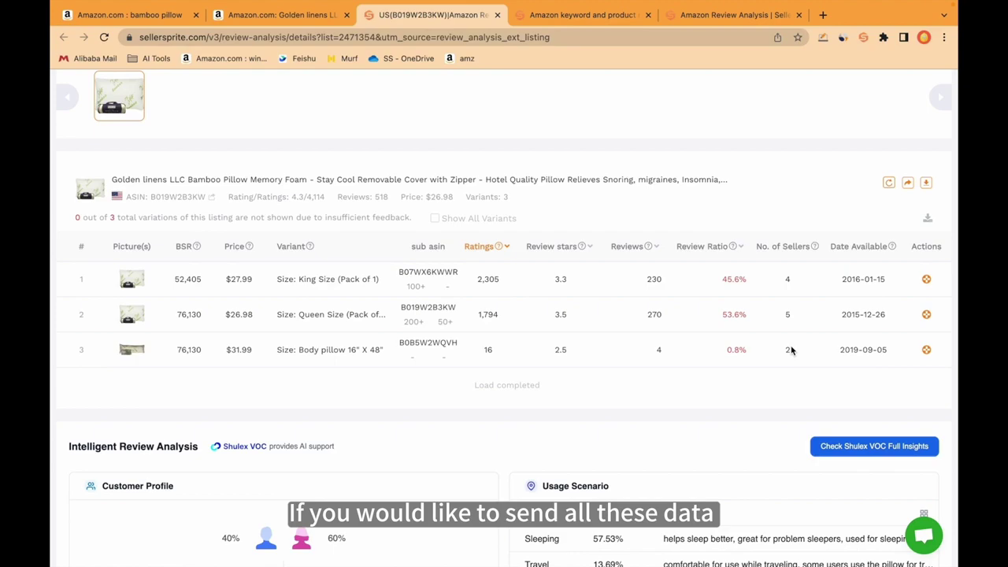
# Step: Skim the Intelligent Review Analysis section and copy the report's share link to the clipboard
pyautogui.scroll(-10, 547, 328)
pyautogui.scroll(8, 549, 329)
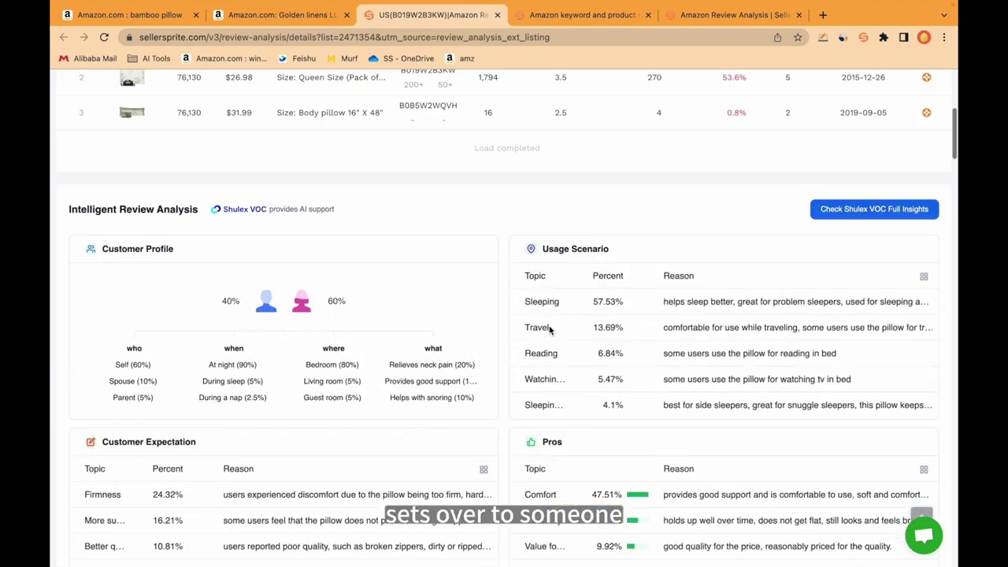
pyautogui.scroll(5, 549, 329)
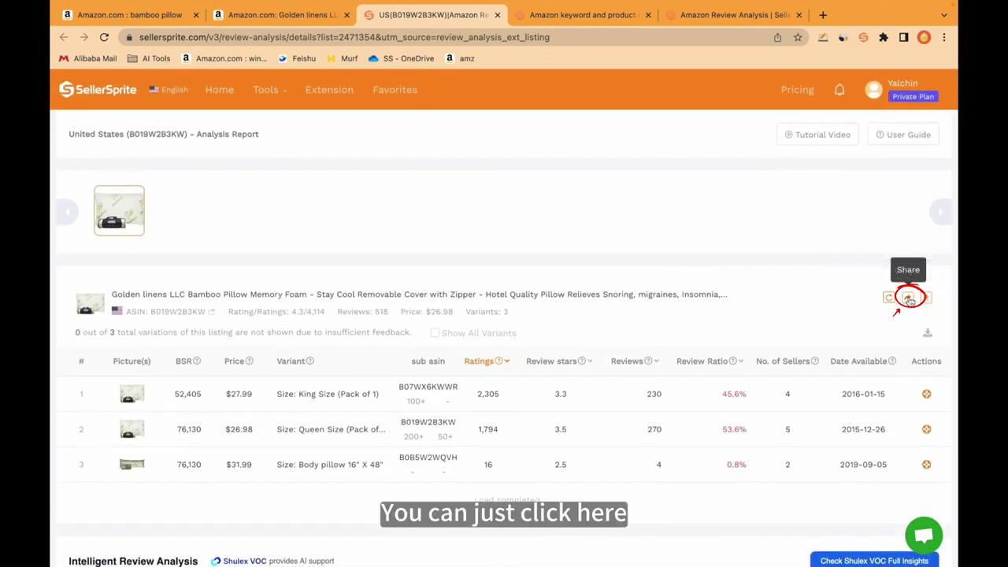
pyautogui.click(908, 297)
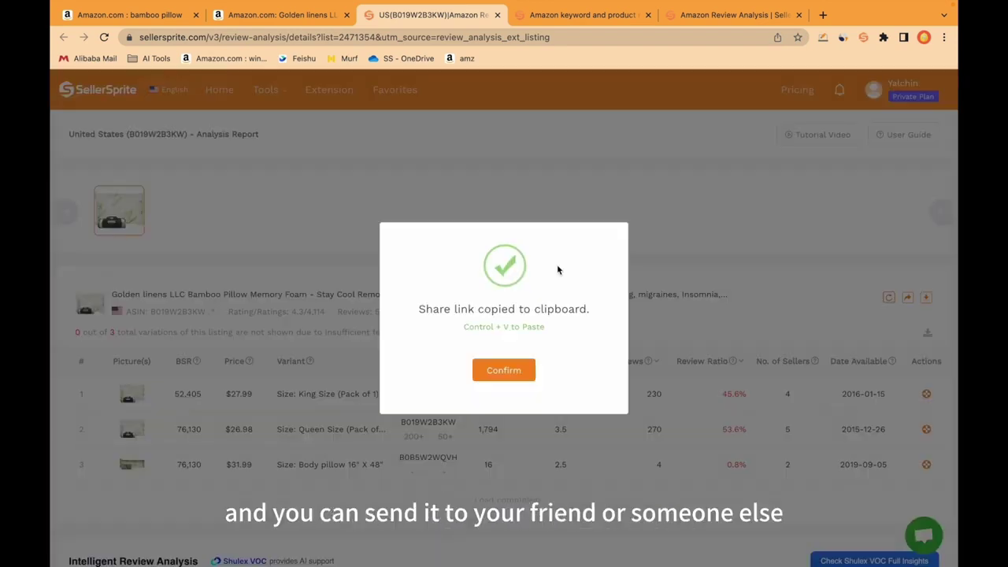
# Step: Open the copied share link in a new Incognito window and look through the shared report's tables and rating charts
pyautogui.press('super+shift+n')
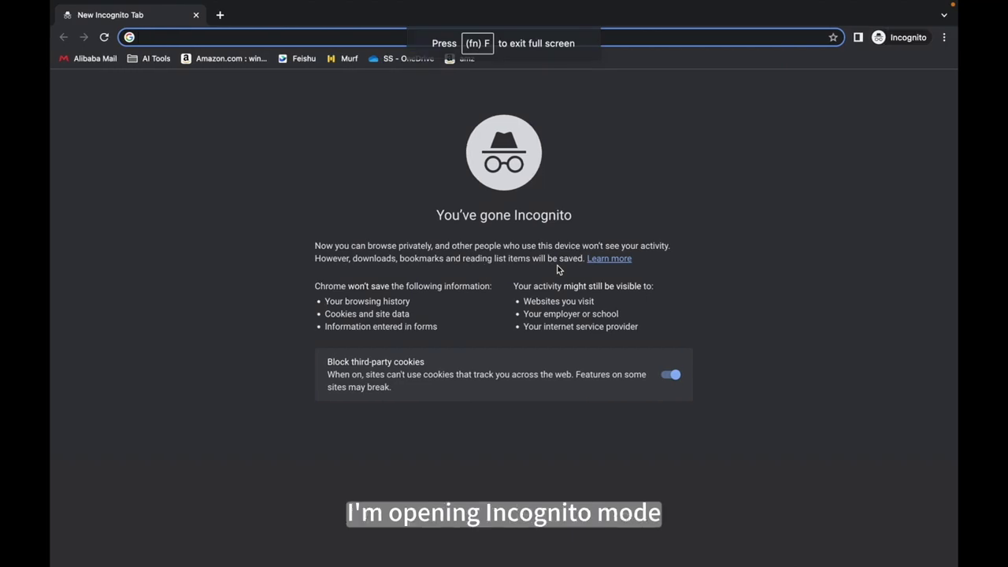
pyautogui.press('super+v')
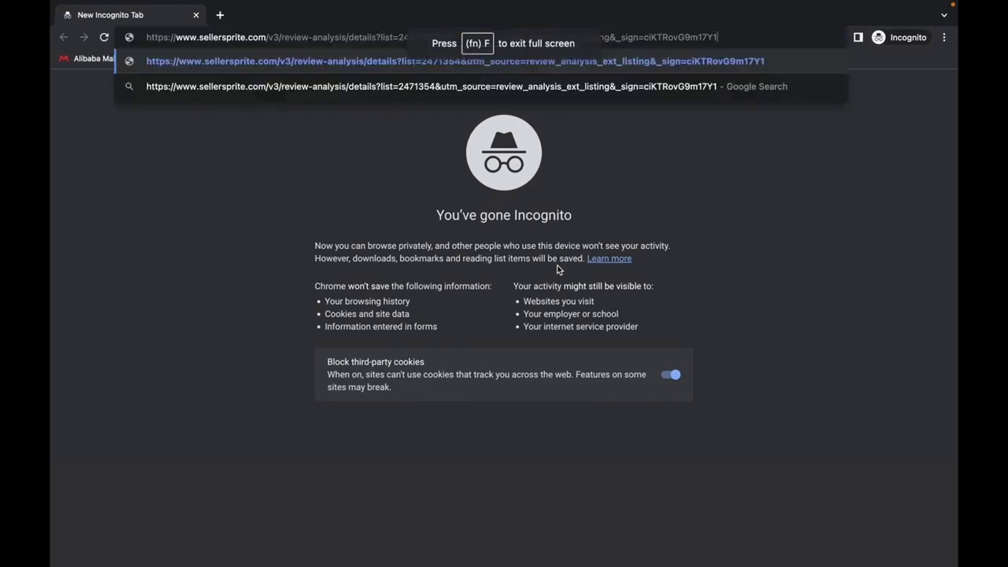
pyautogui.press('Return')
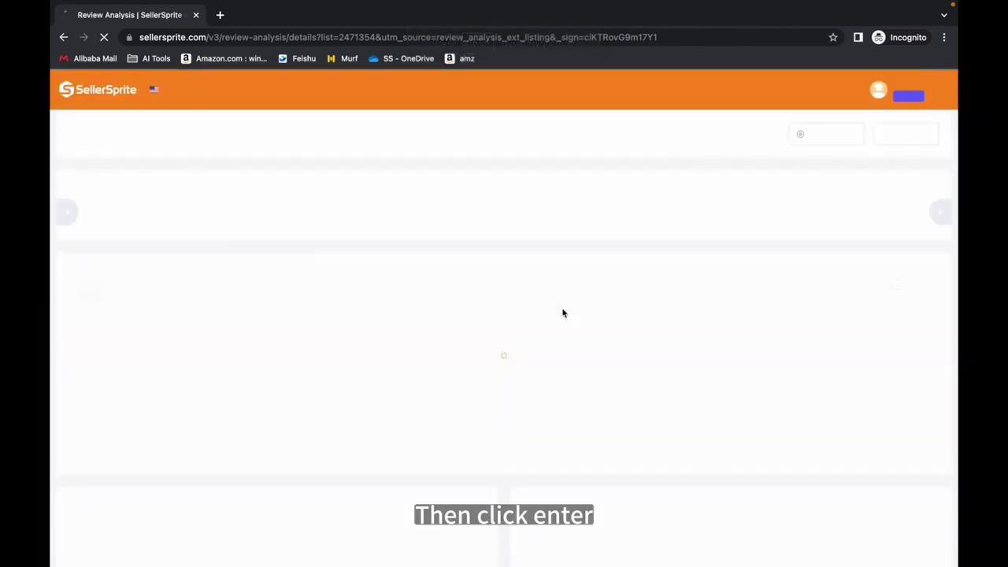
pyautogui.scroll(-1, 564, 291)
pyautogui.scroll(-5, 564, 292)
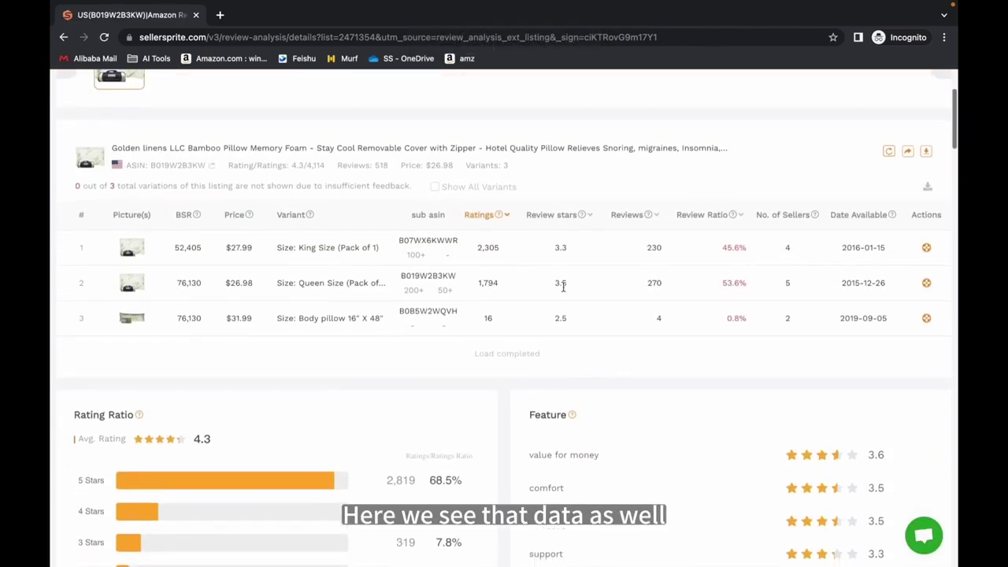
pyautogui.scroll(-5, 544, 336)
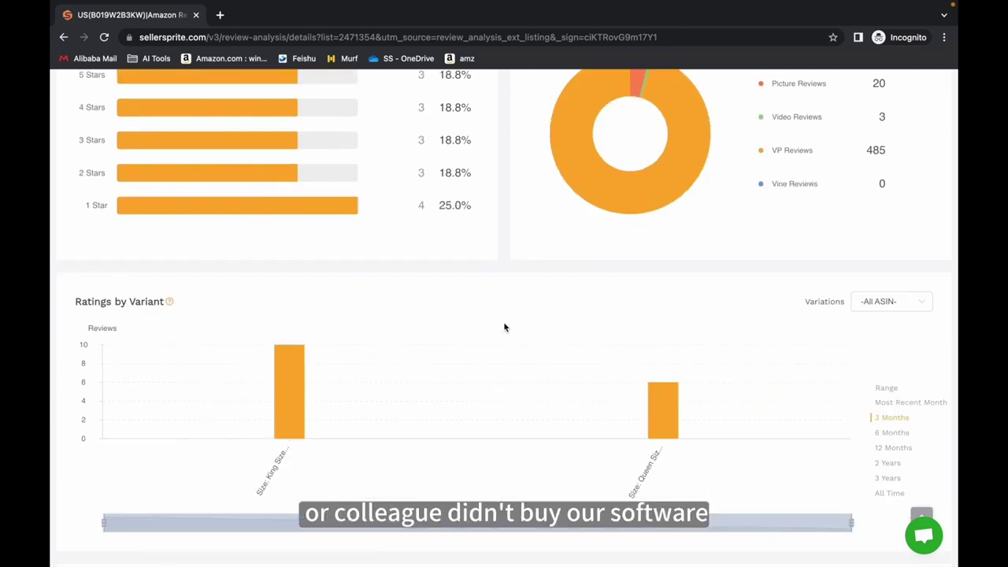
# Step: Return to the report in the regular browser window and export it as a PDF
pyautogui.scroll(3, 505, 328)
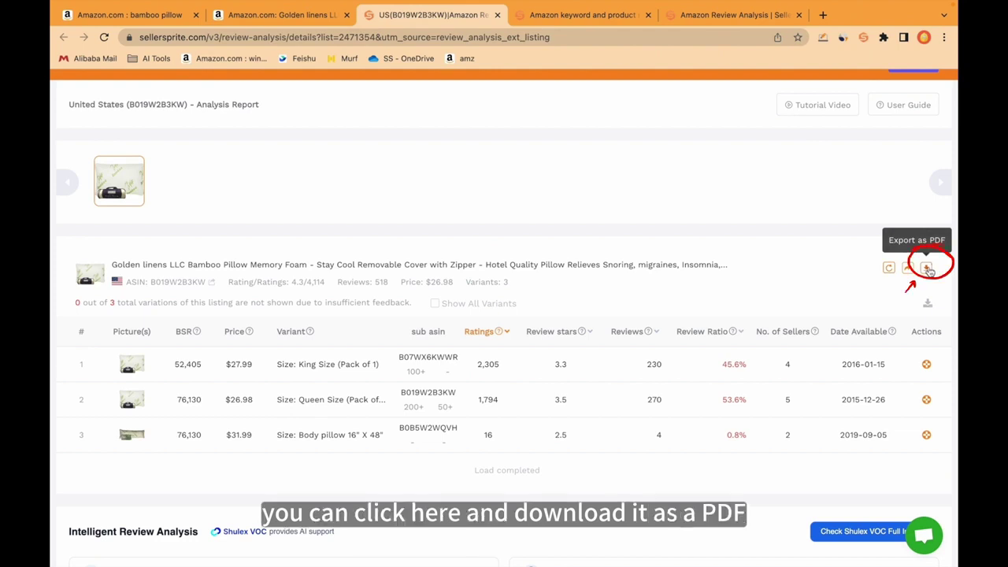
pyautogui.click(928, 269)
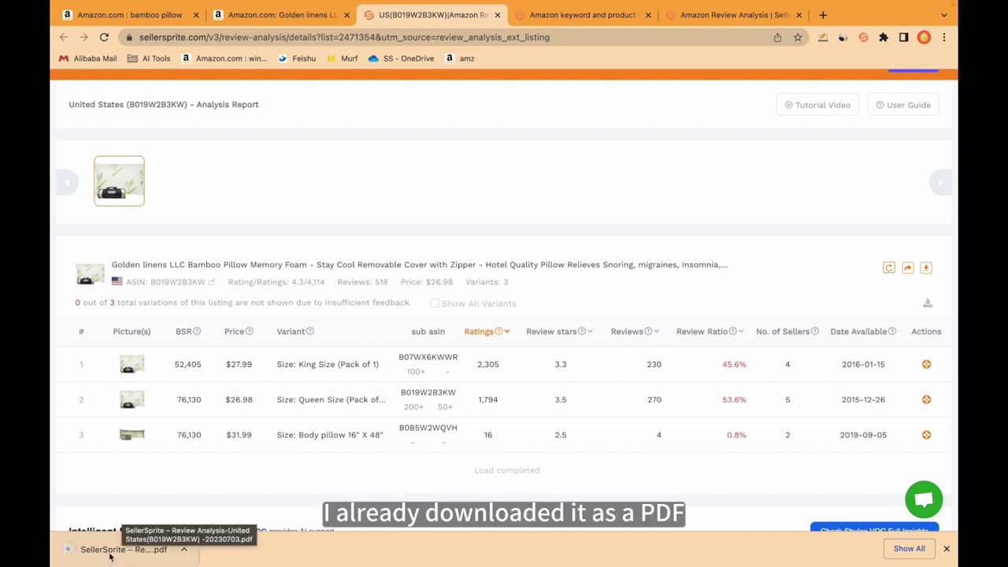
# Step: Review the Customer Profile breakdown of who uses the pillow, and read the expanded Usage Scenario details before closing them
pyautogui.scroll(-3, 428, 304)
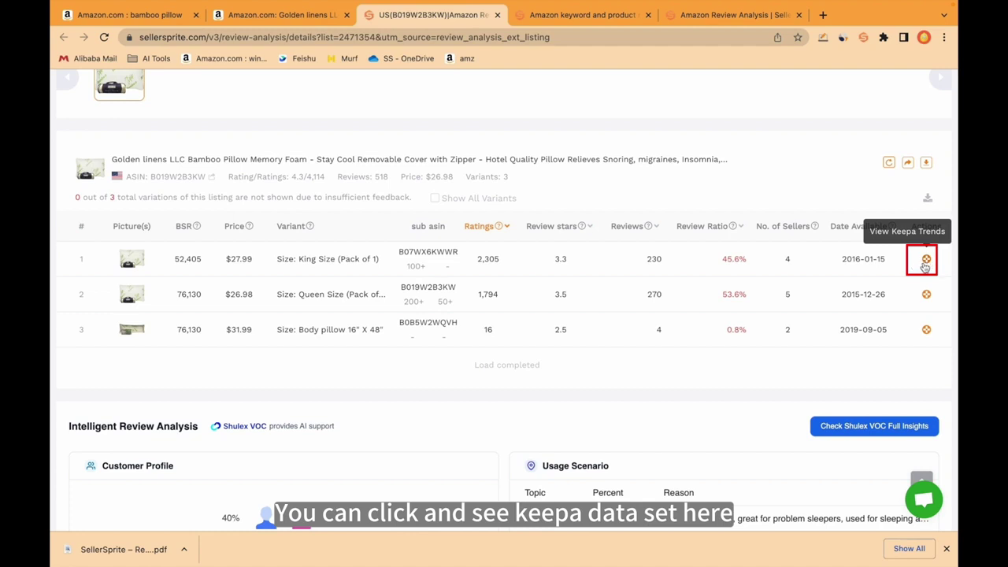
pyautogui.scroll(-5, 669, 391)
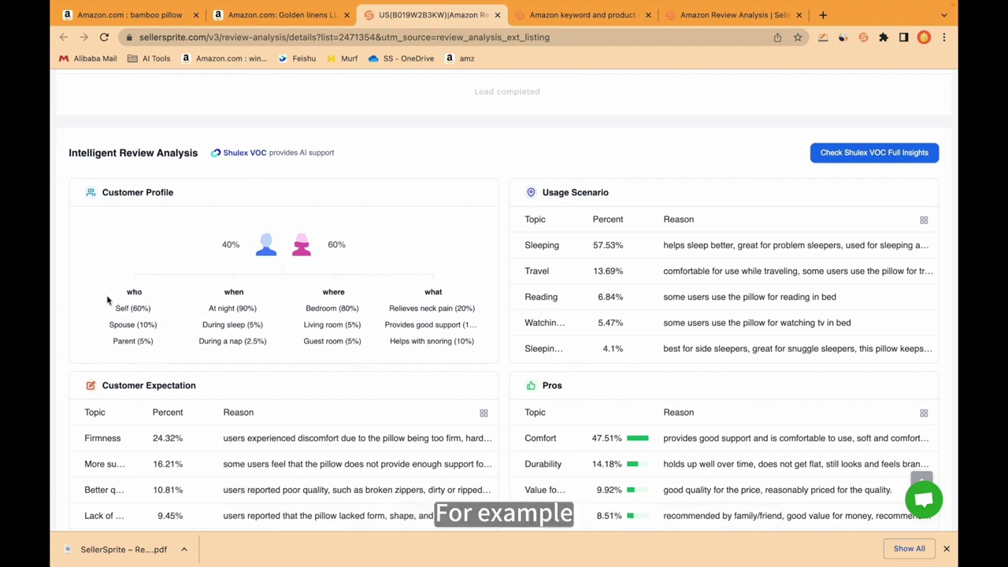
pyautogui.moveTo(115, 308); pyautogui.dragTo(150, 308)
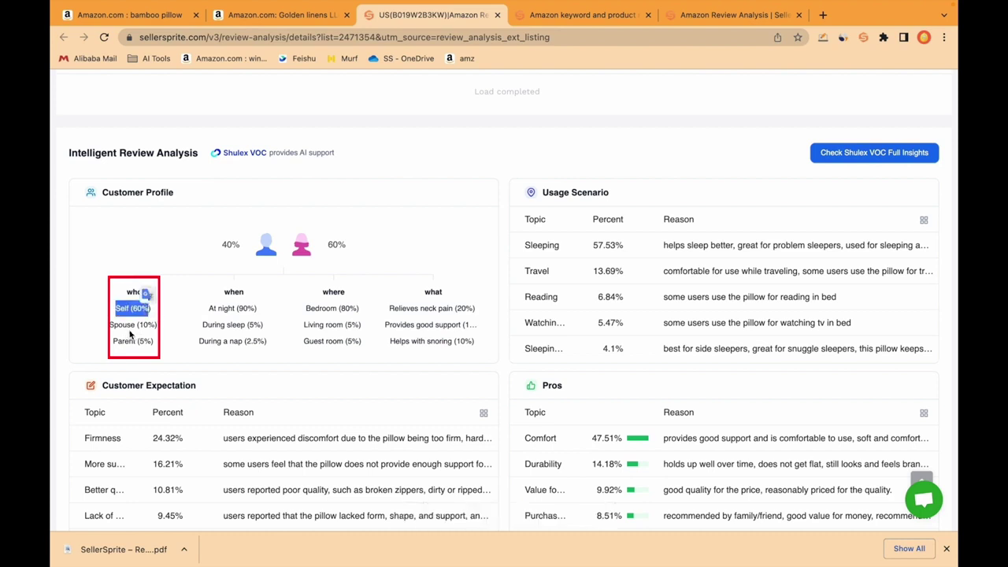
pyautogui.moveTo(143, 343); pyautogui.dragTo(150, 342)
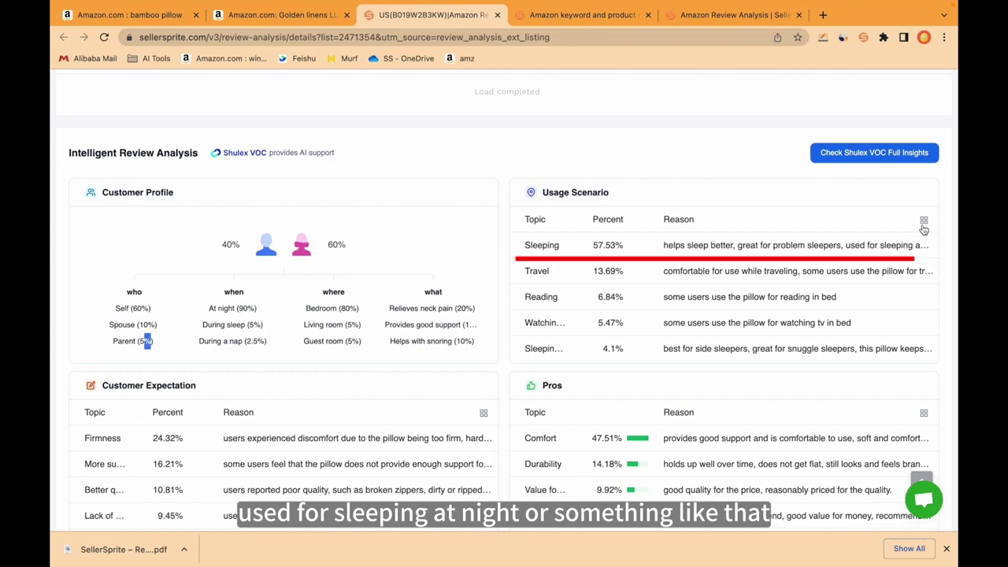
pyautogui.click(924, 221)
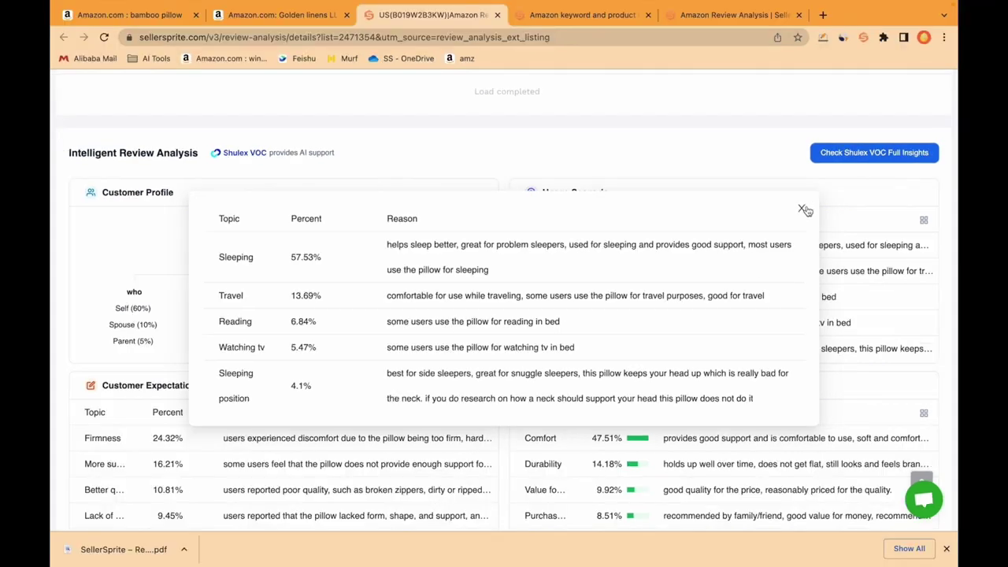
pyautogui.click(803, 209)
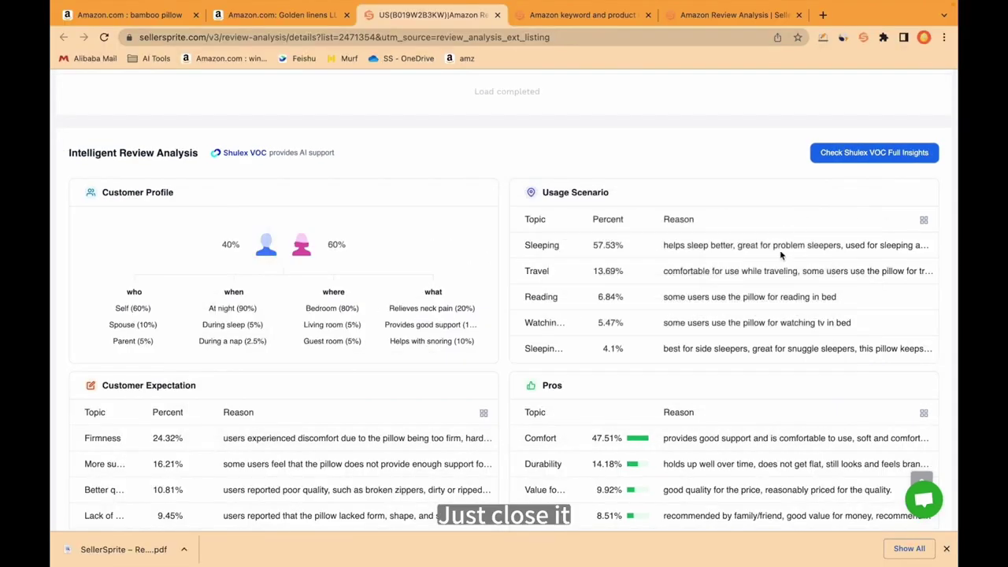
# Step: Expand the Customer Expectation details, highlight the reason given for "Lack of support", and close the details
pyautogui.scroll(-5, 780, 252)
pyautogui.scroll(-1, 288, 199)
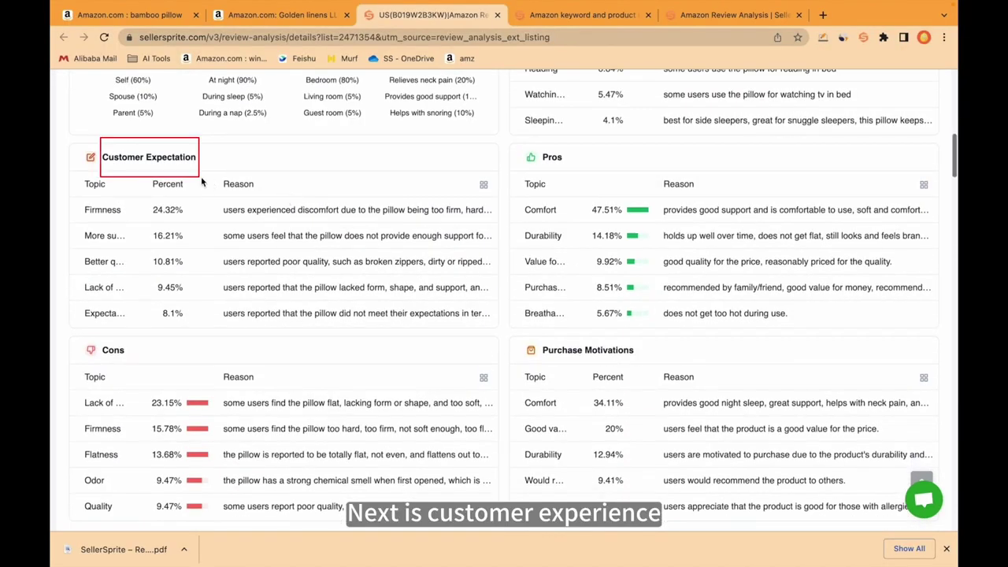
pyautogui.click(484, 186)
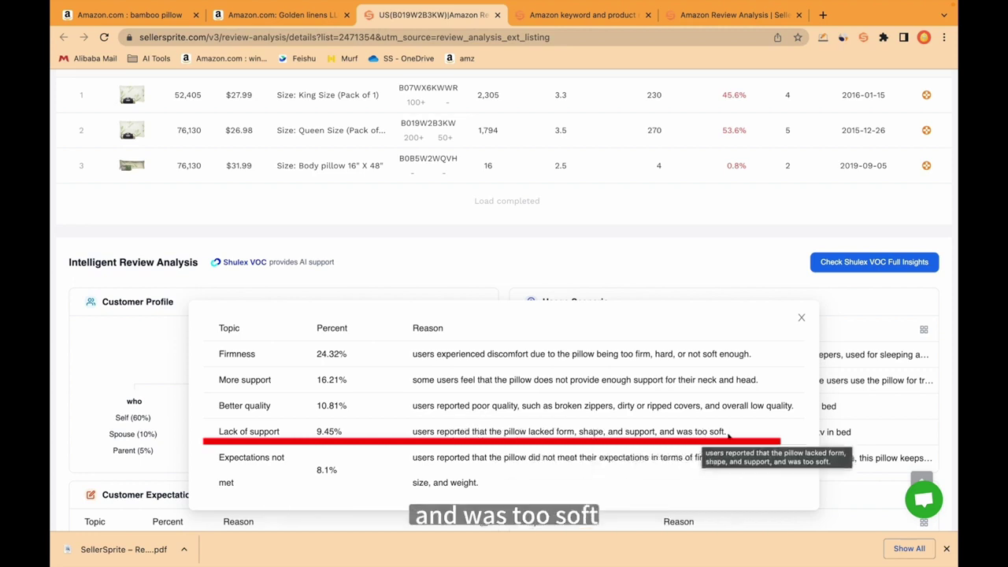
pyautogui.tripleClick(691, 431)
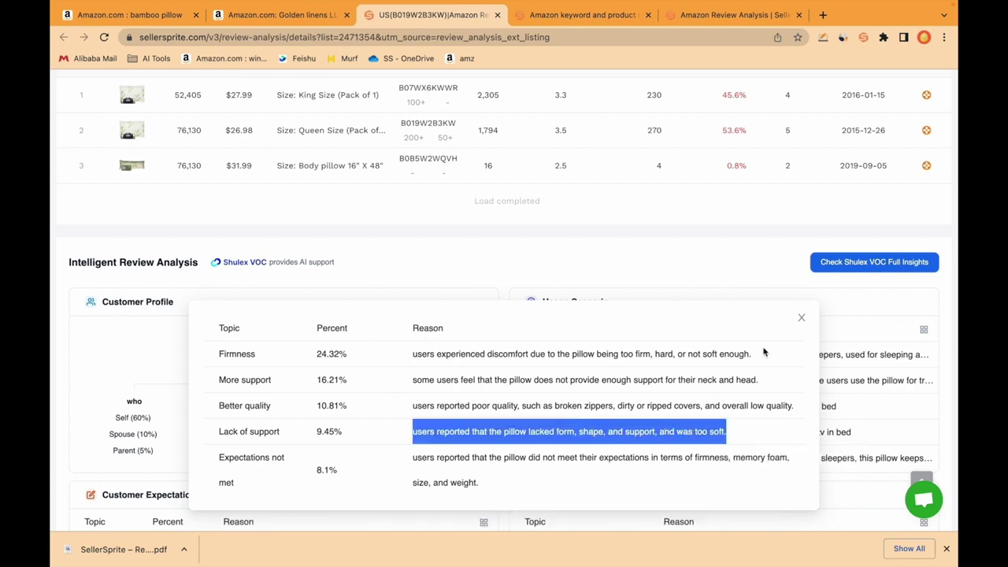
pyautogui.click(803, 318)
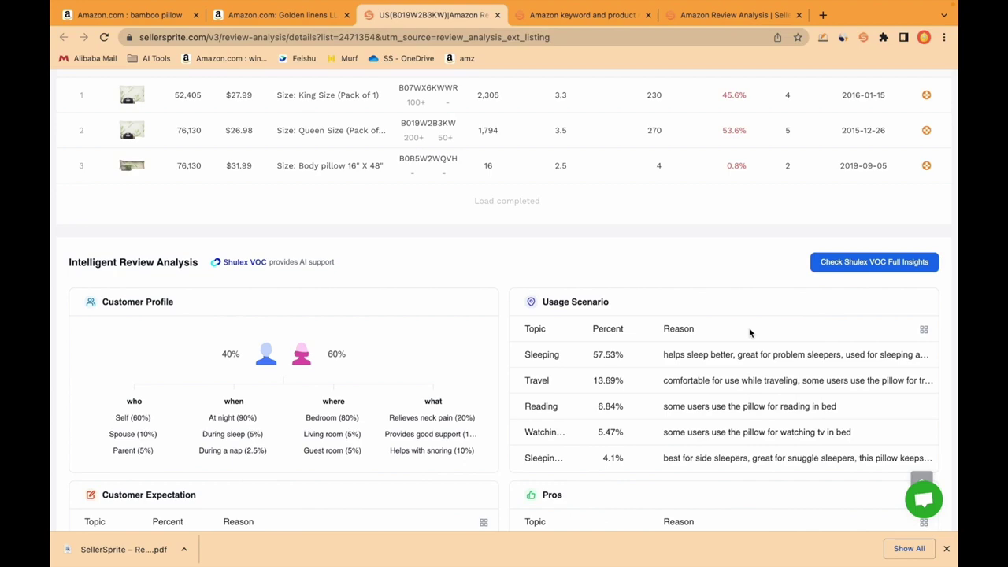
# Step: Expand the Pros details, read the reasons for each topic from Comfort to Breathability, dismiss the downloads bar, and close the details
pyautogui.scroll(-1, 750, 332)
pyautogui.scroll(-3, 750, 332)
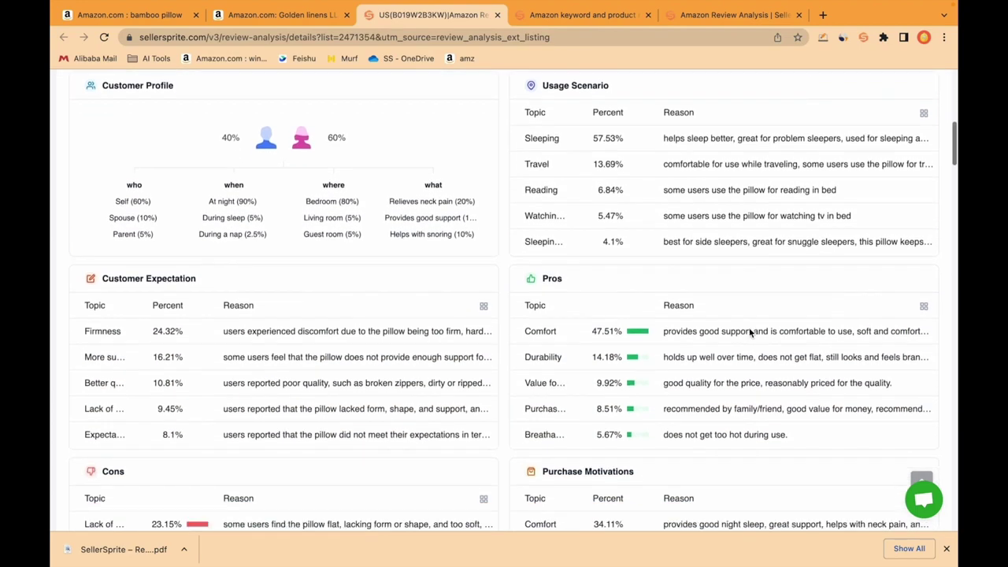
pyautogui.scroll(-1, 750, 333)
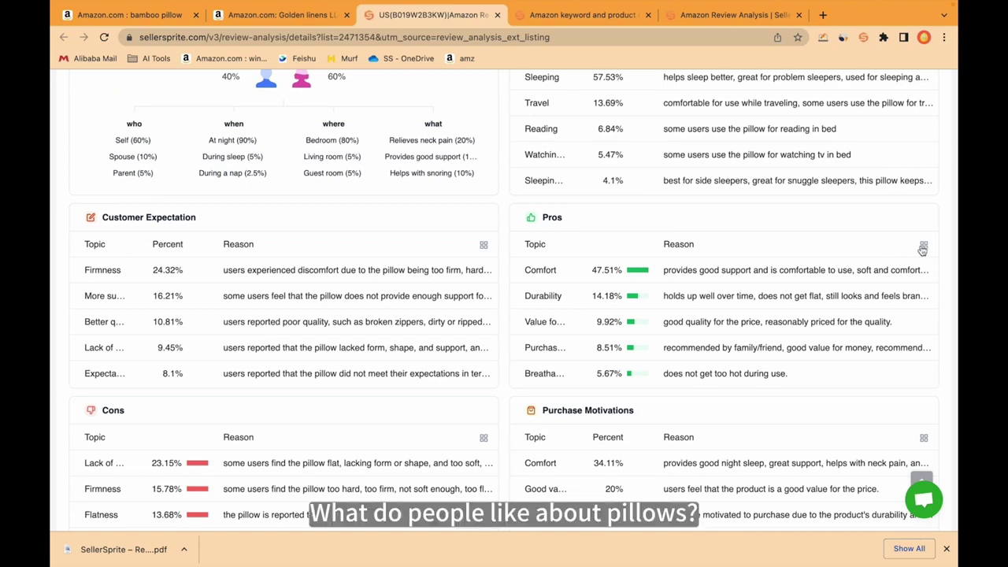
pyautogui.click(925, 249)
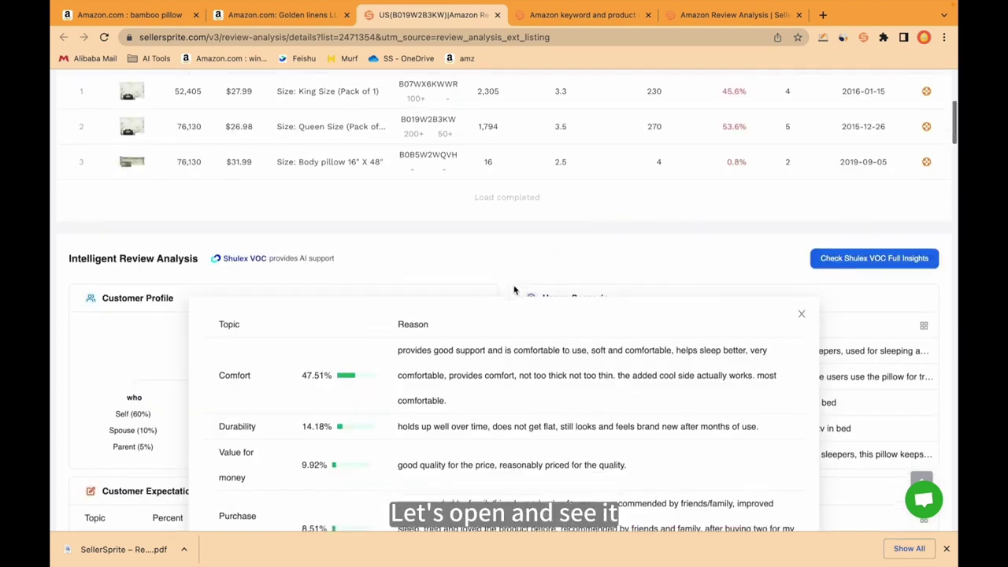
pyautogui.scroll(-1, 580, 292)
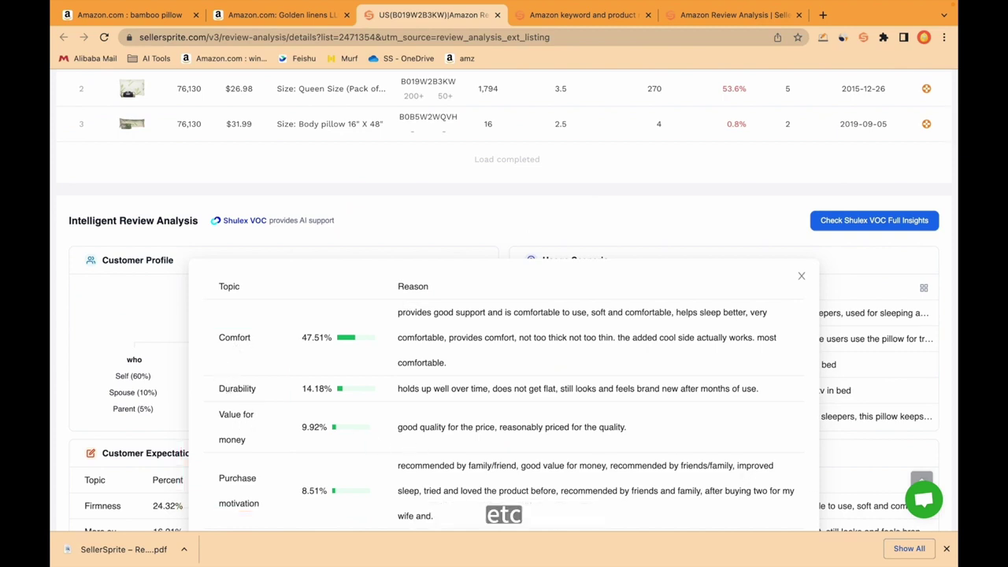
pyautogui.click(947, 549)
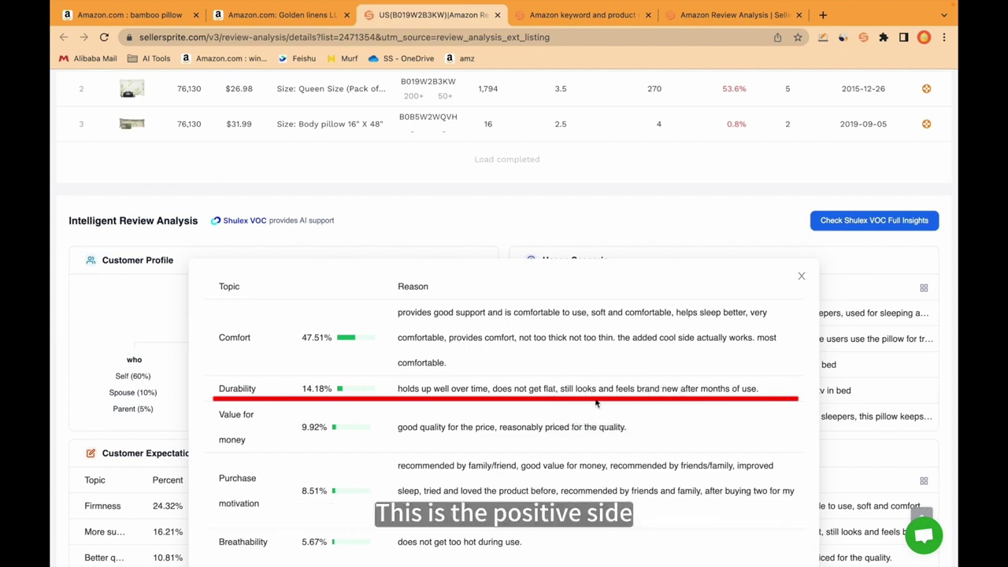
pyautogui.scroll(-2, 423, 419)
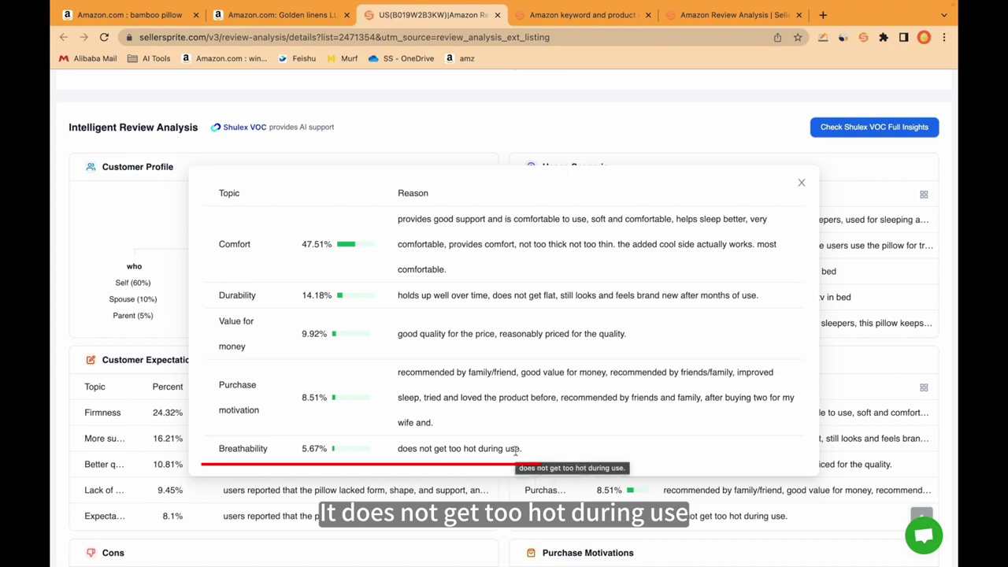
pyautogui.click(802, 184)
# Step: Expand the Cons details, read the reasons behind each complaint from Lack of support to Quality, and close the details
pyautogui.scroll(-1, 667, 323)
pyautogui.scroll(-5, 667, 323)
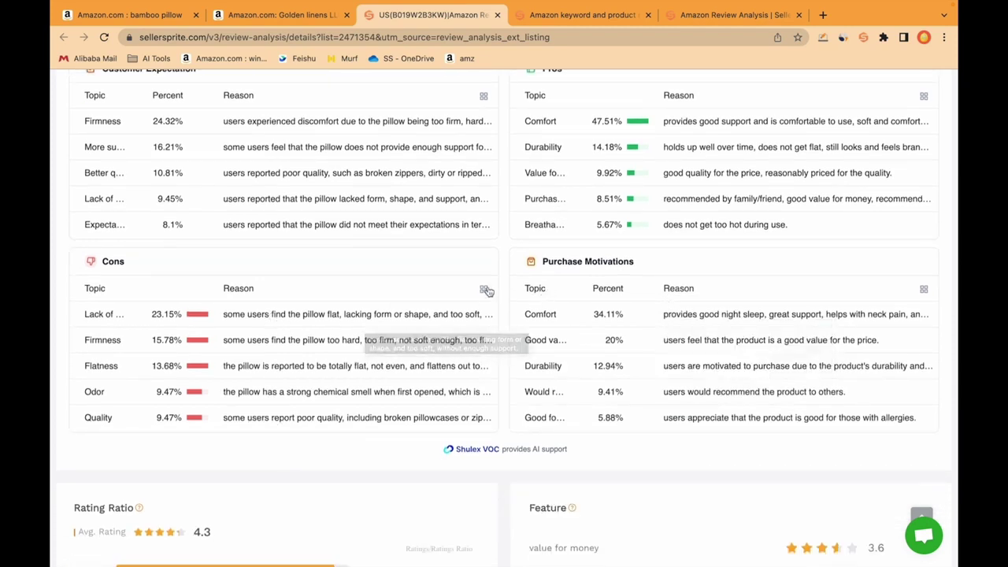
pyautogui.click(484, 289)
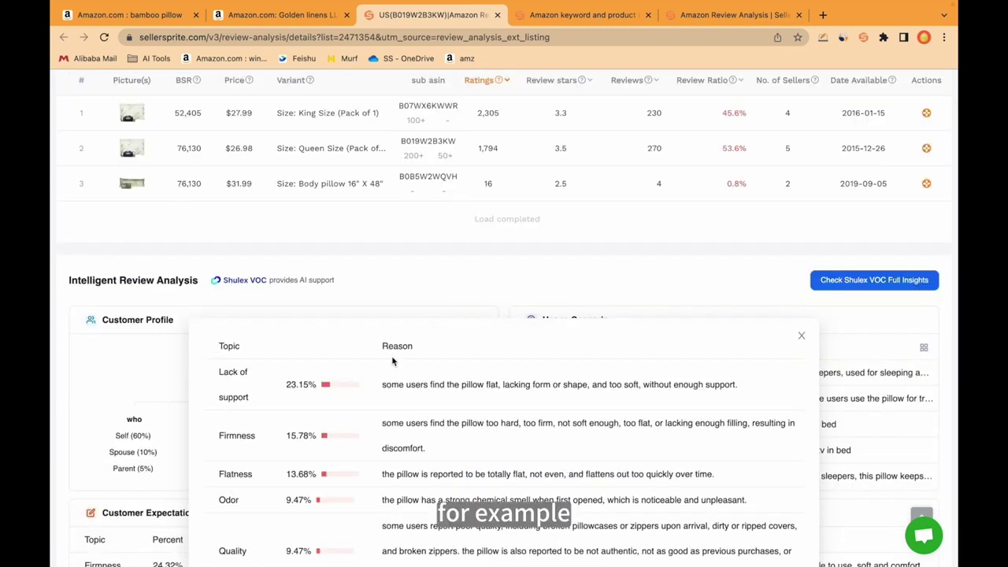
pyautogui.scroll(-1, 394, 362)
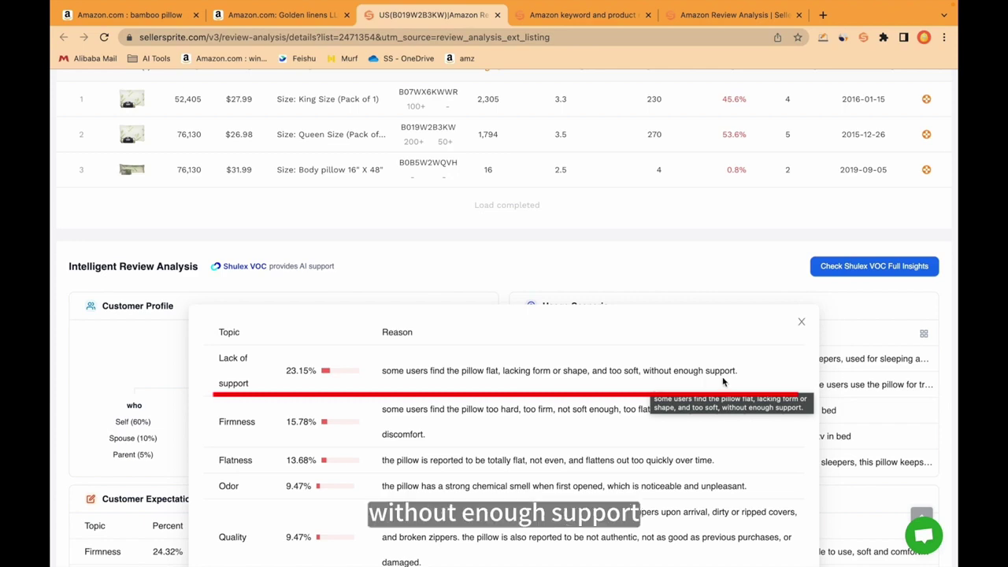
pyautogui.scroll(-1, 724, 382)
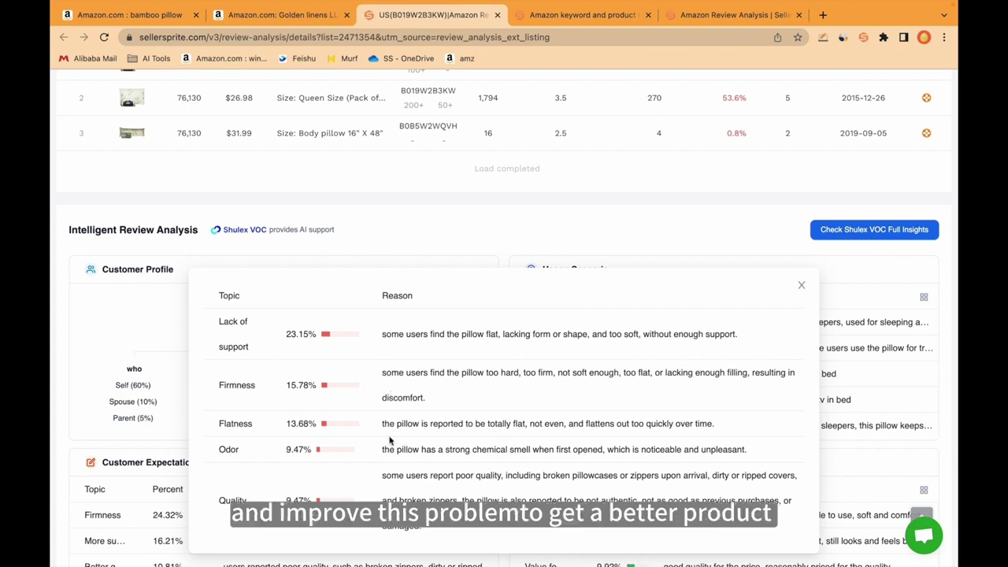
pyautogui.click(803, 288)
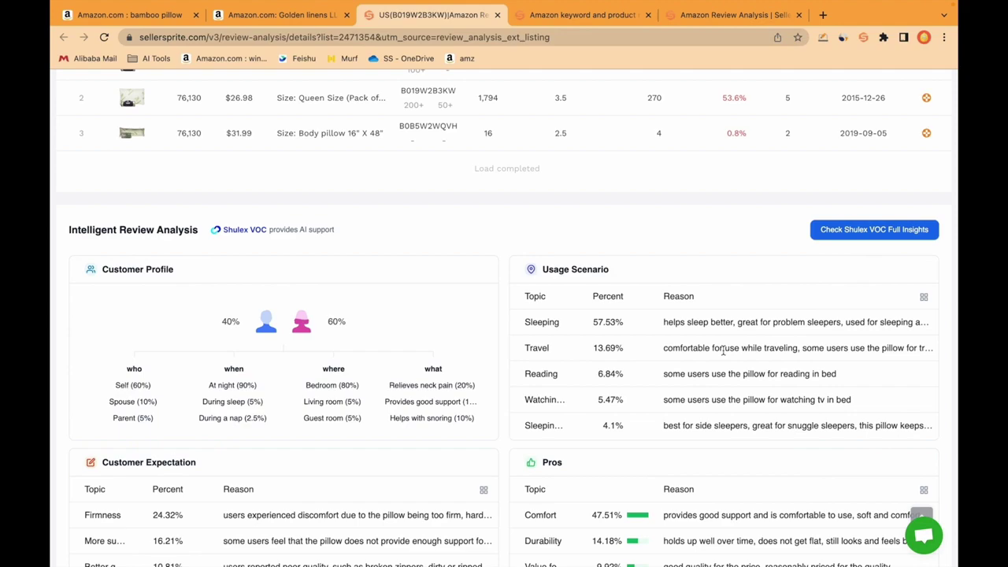
# Step: Expand the Purchase Motivations details, read each motivating topic with its percentage and reason, and close the details
pyautogui.scroll(-1, 723, 351)
pyautogui.scroll(-5, 724, 351)
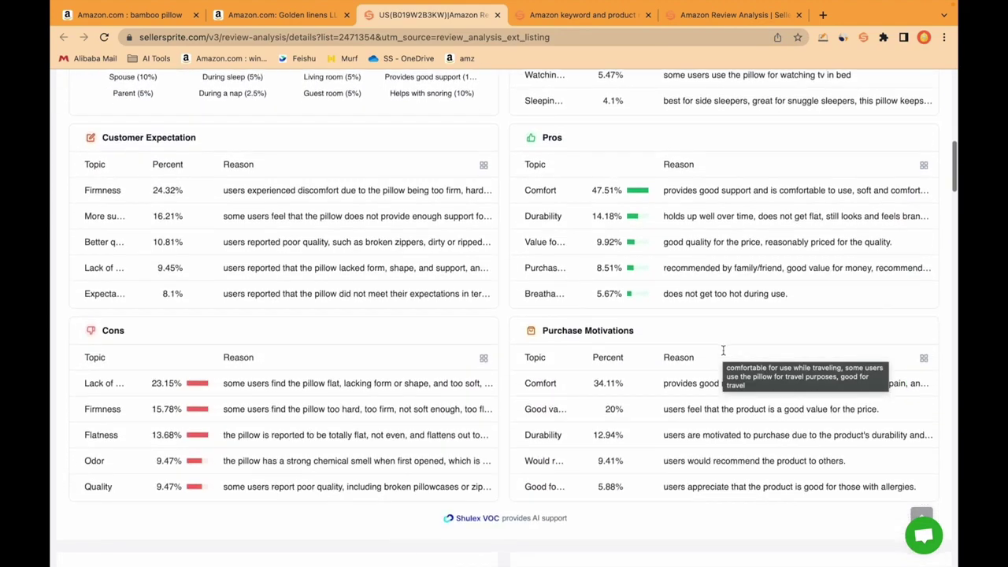
pyautogui.scroll(-3, 696, 294)
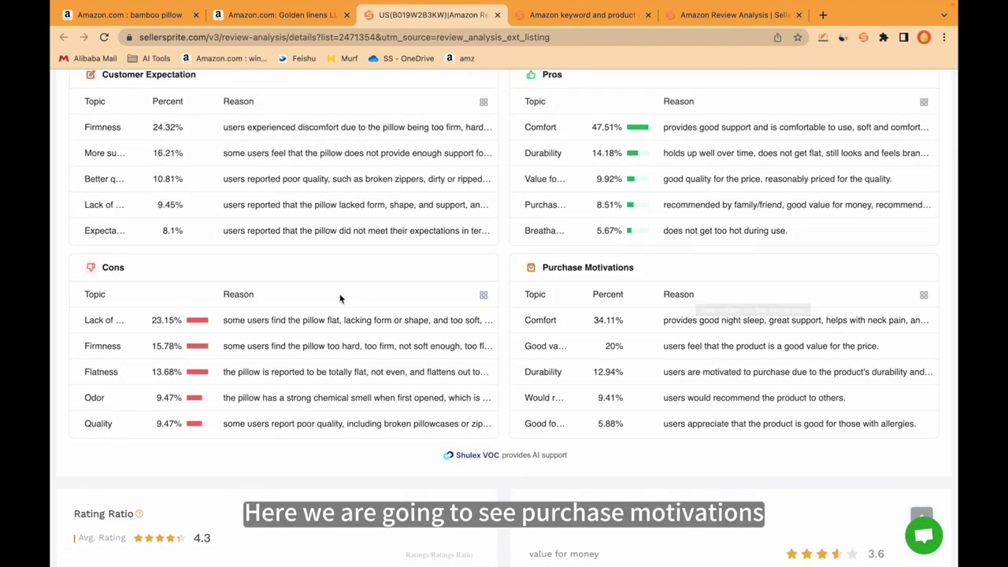
pyautogui.scroll(-1, 612, 236)
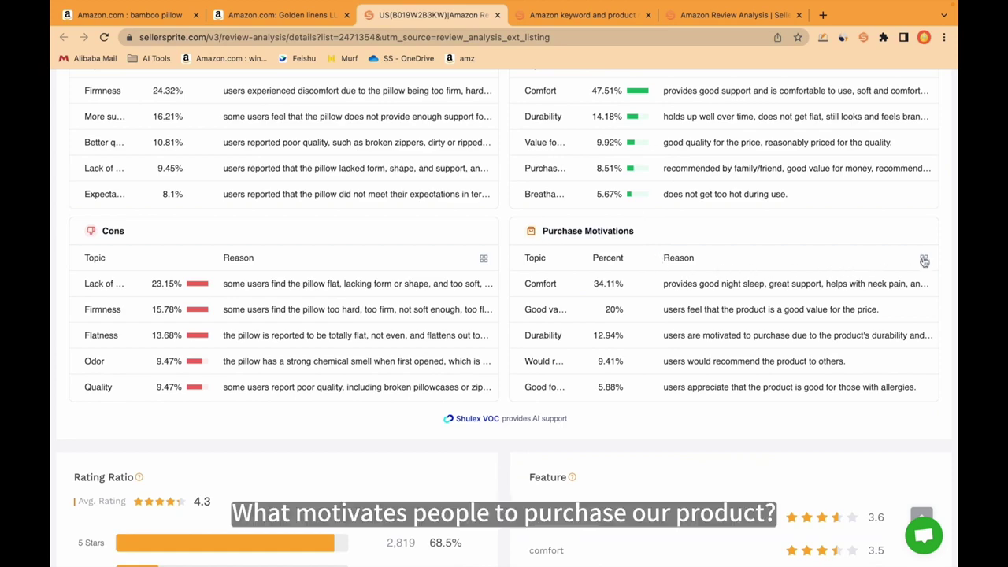
pyautogui.click(925, 262)
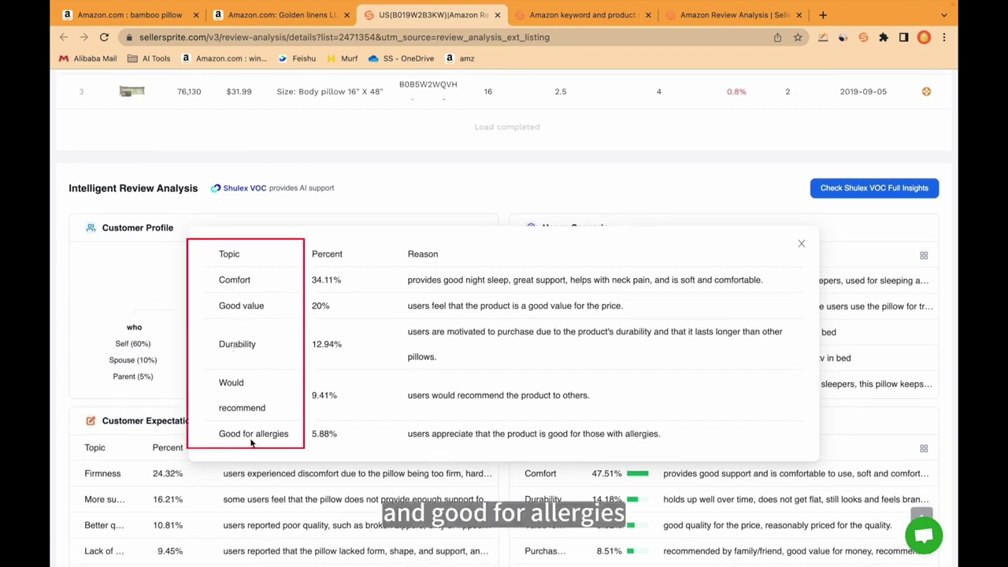
pyautogui.scroll(1, 313, 394)
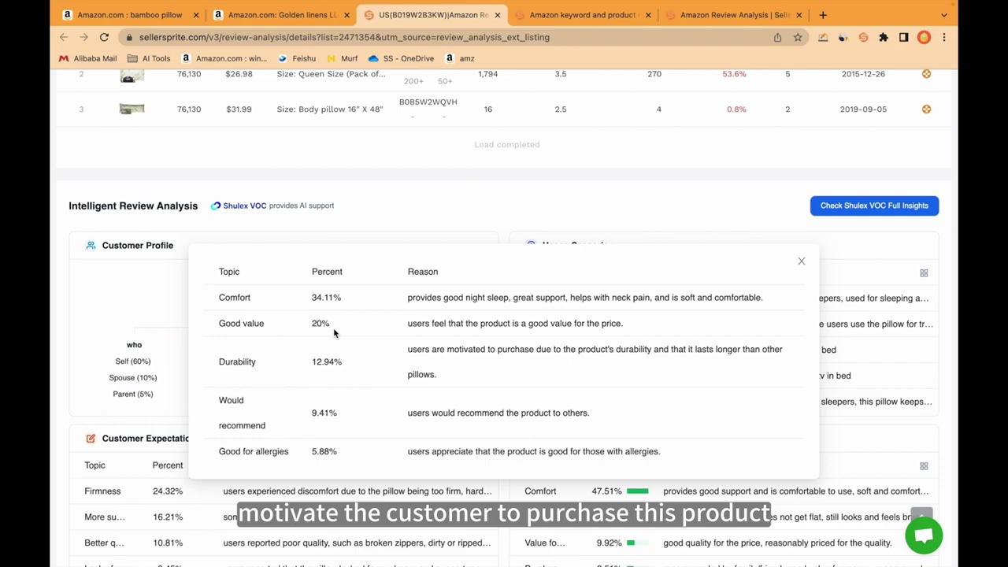
pyautogui.click(801, 263)
# Step: Review the Rating Ratio and Feature scores, set the Ratings by Stars range to 12 Months, and inspect the Ratings by Type chart
pyautogui.scroll(-10, 515, 274)
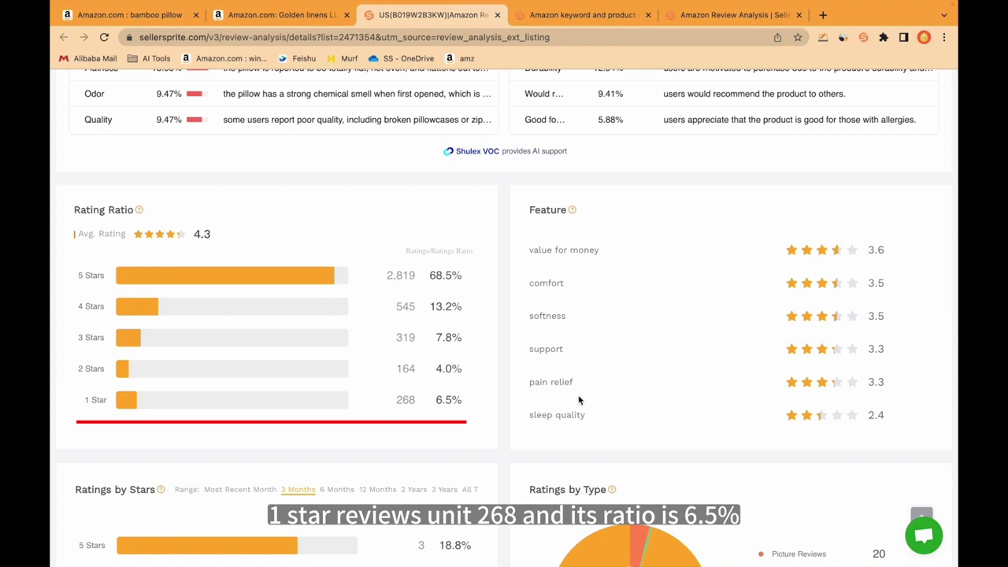
pyautogui.scroll(-1, 579, 400)
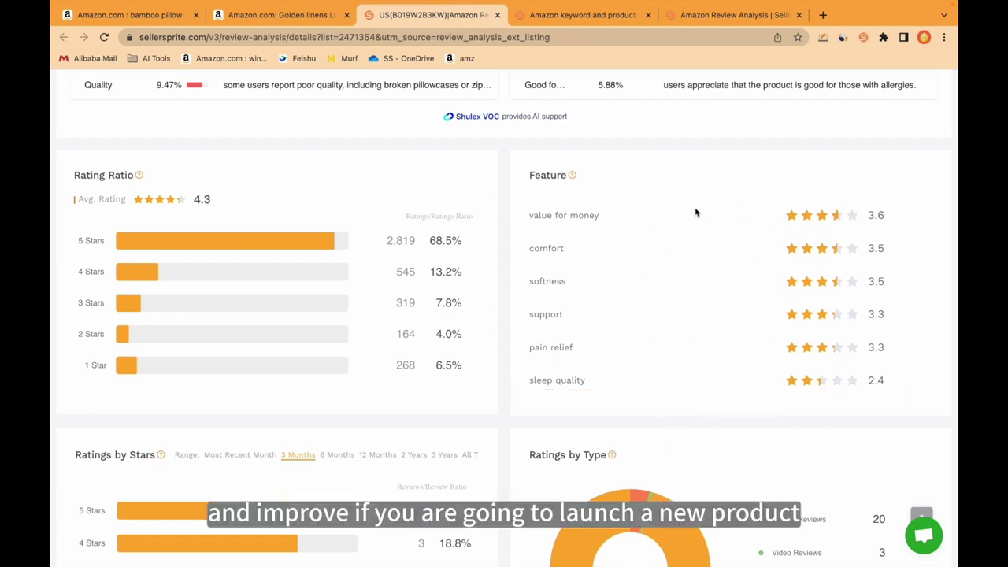
pyautogui.scroll(-5, 627, 280)
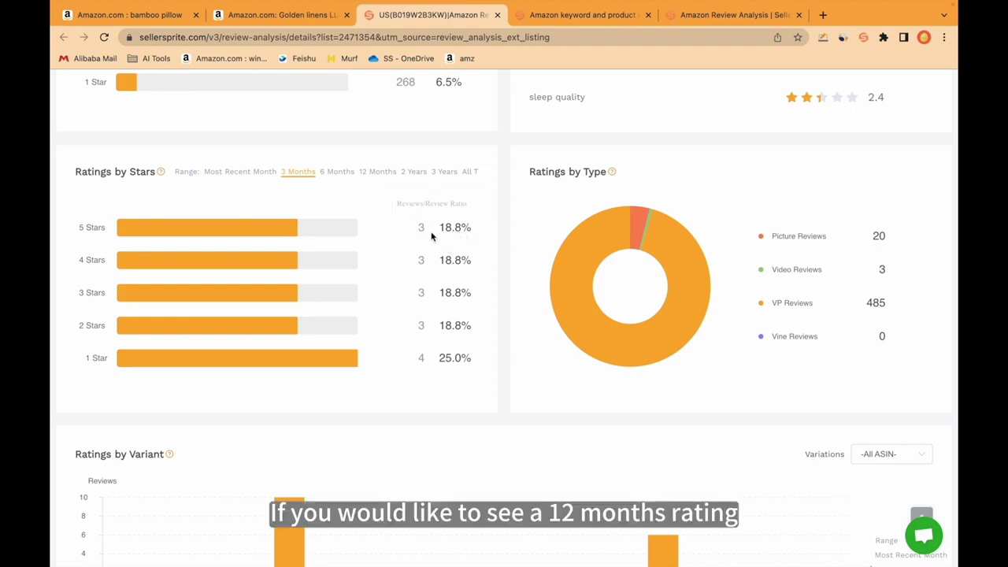
pyautogui.click(376, 173)
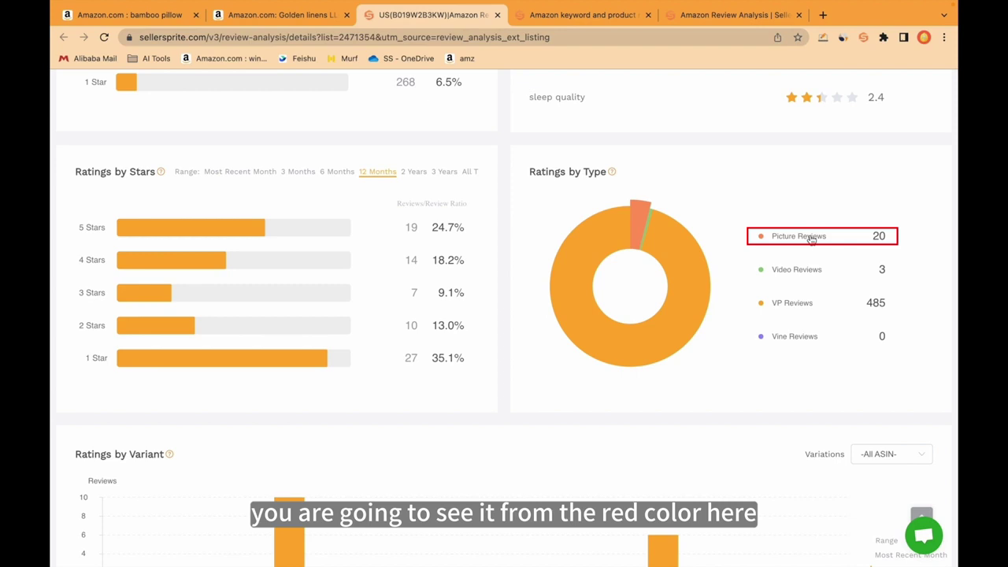
pyautogui.moveTo(639, 227)
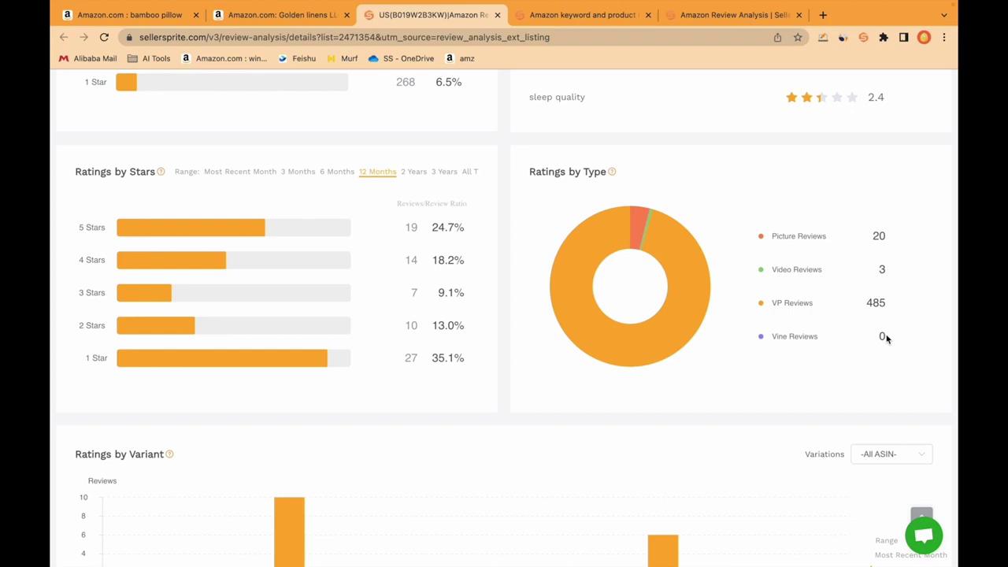
pyautogui.moveTo(691, 331)
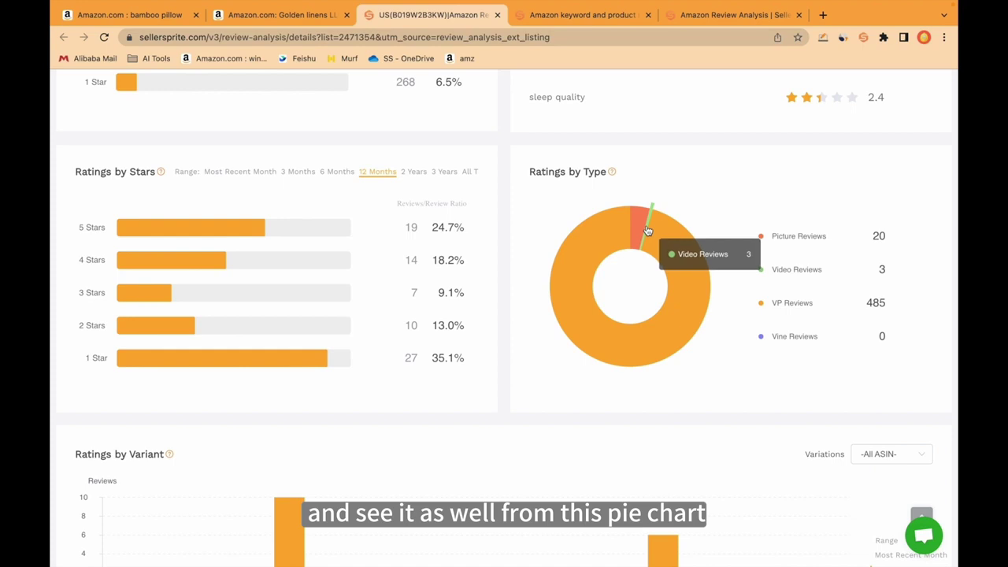
# Step: Inspect the King Size bar in Ratings by Variant, then set that chart's range to 2 Years and its variations to Size
pyautogui.scroll(-1, 599, 260)
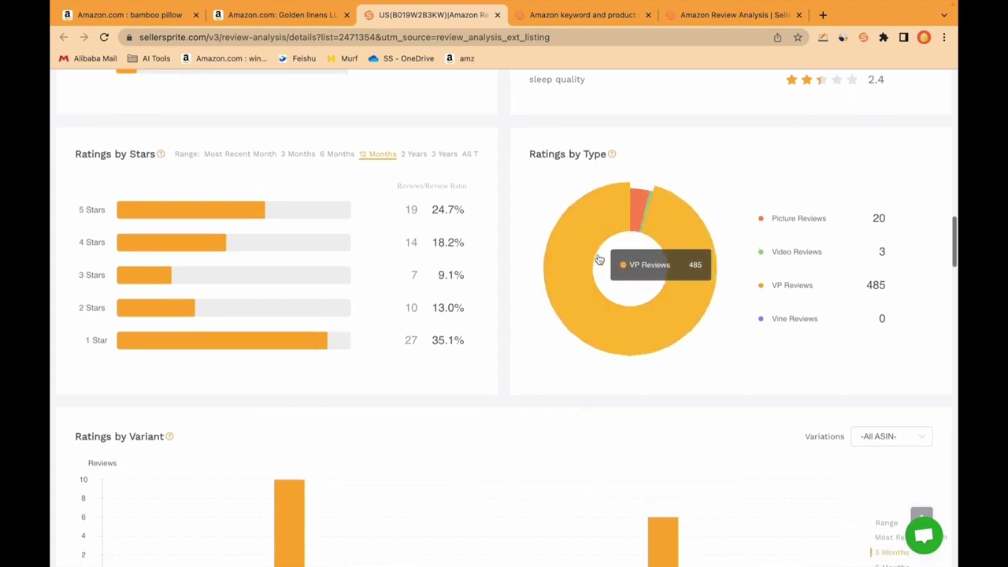
pyautogui.scroll(-5, 599, 259)
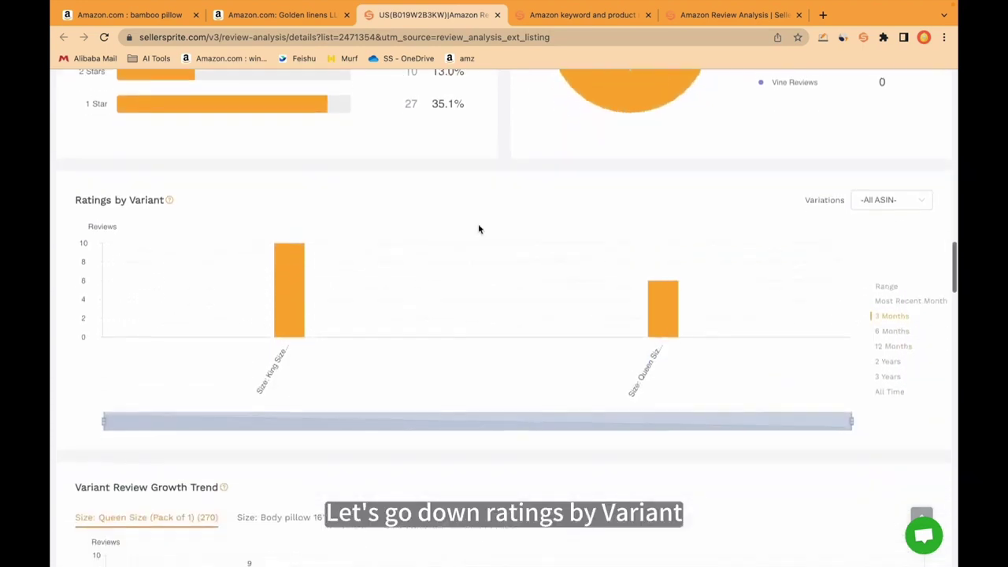
pyautogui.moveTo(289, 258)
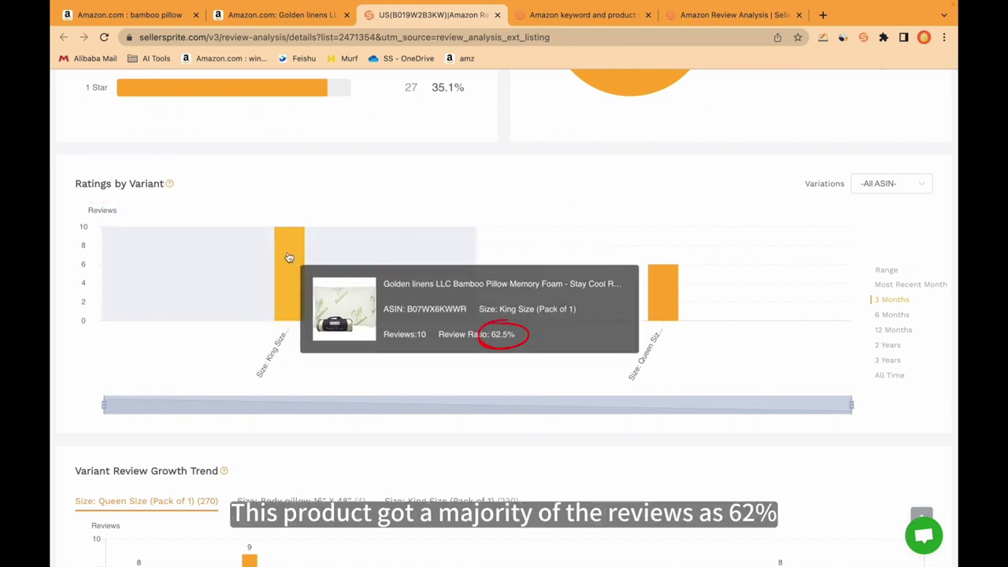
pyautogui.moveTo(588, 307)
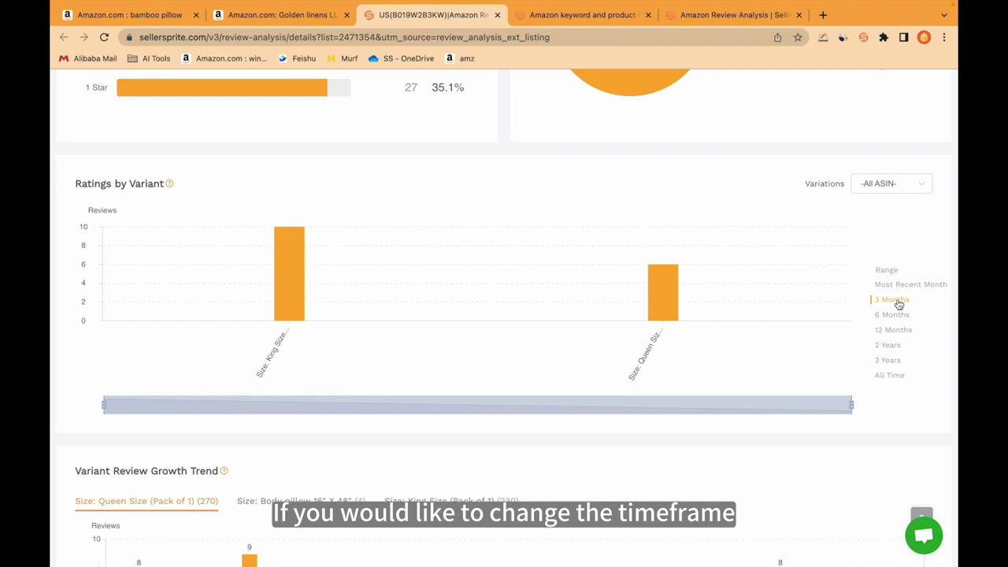
pyautogui.click(888, 348)
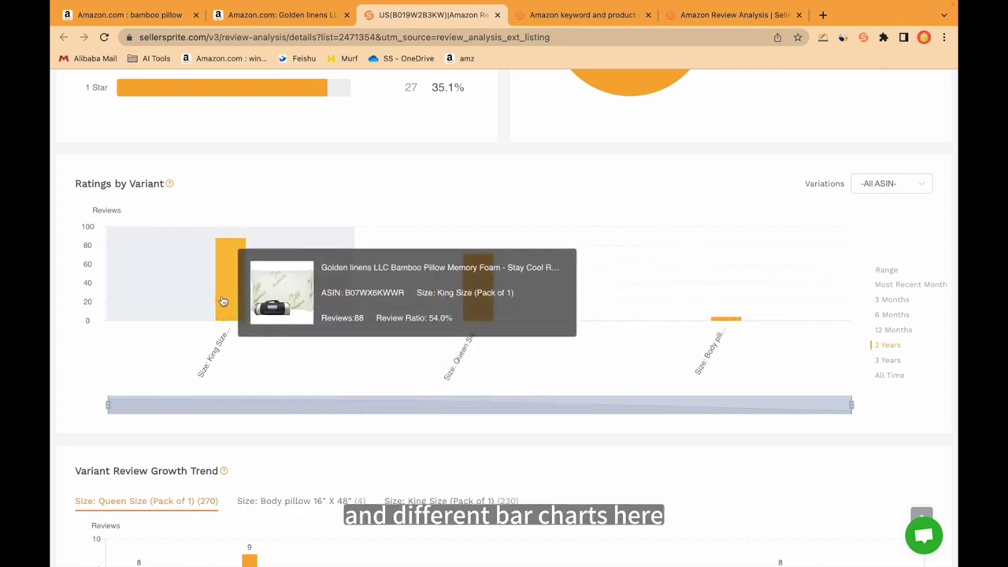
pyautogui.scroll(-1, 229, 253)
pyautogui.click(896, 155)
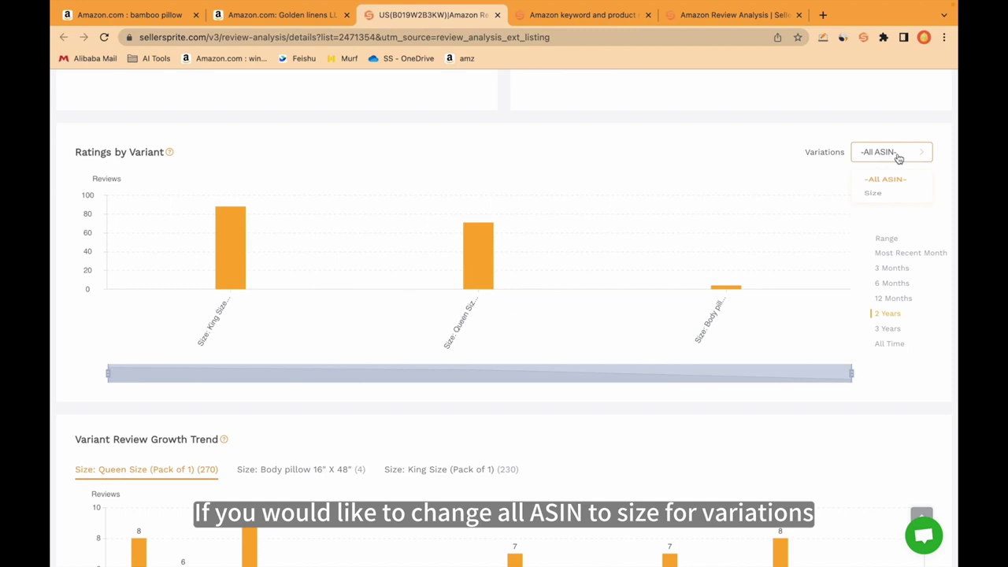
pyautogui.click(875, 202)
# Step: Show the Variant Review Growth Trend for the Body pillow 16" X 48" and inspect its monthly review bars
pyautogui.scroll(-5, 844, 213)
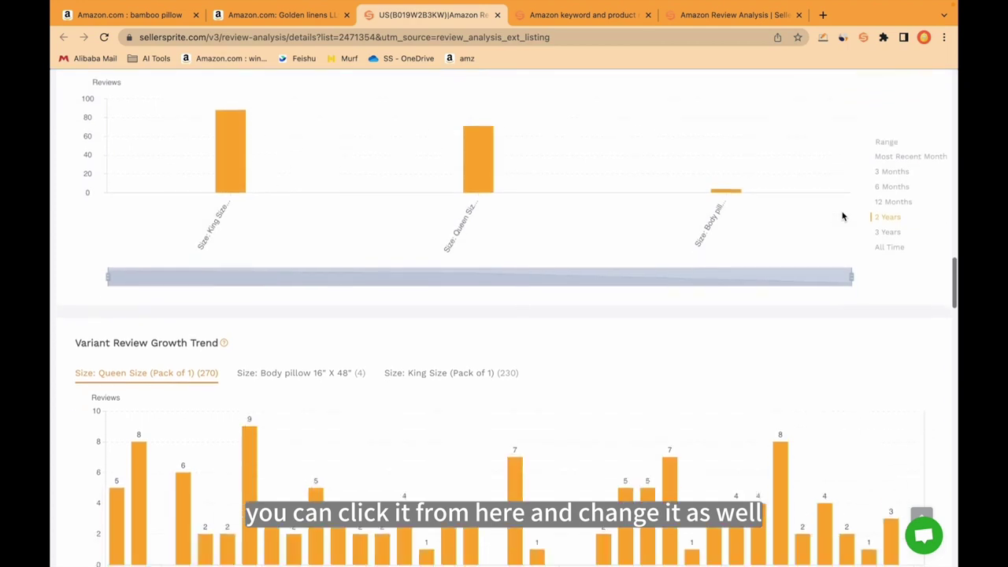
pyautogui.scroll(-3, 843, 216)
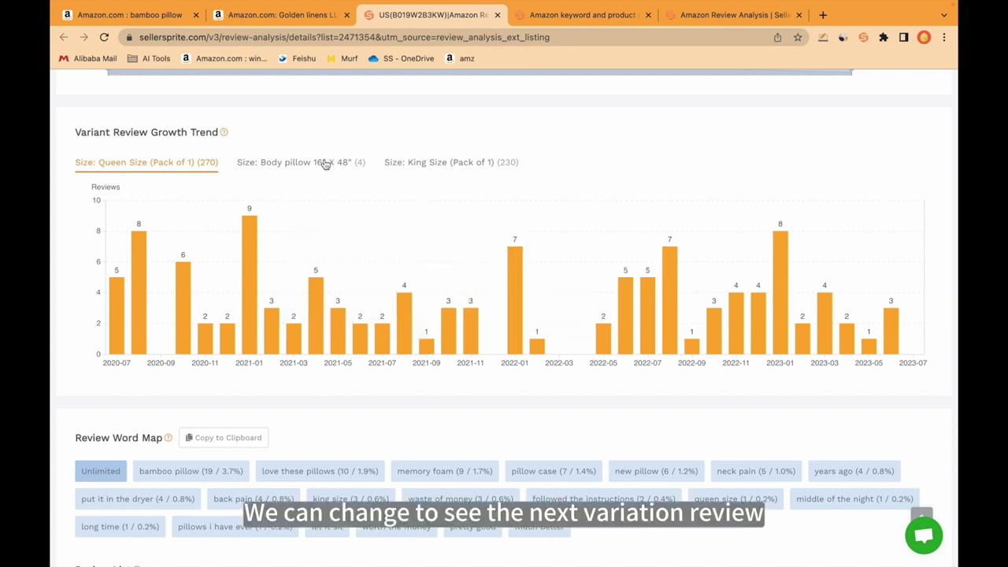
pyautogui.click(325, 163)
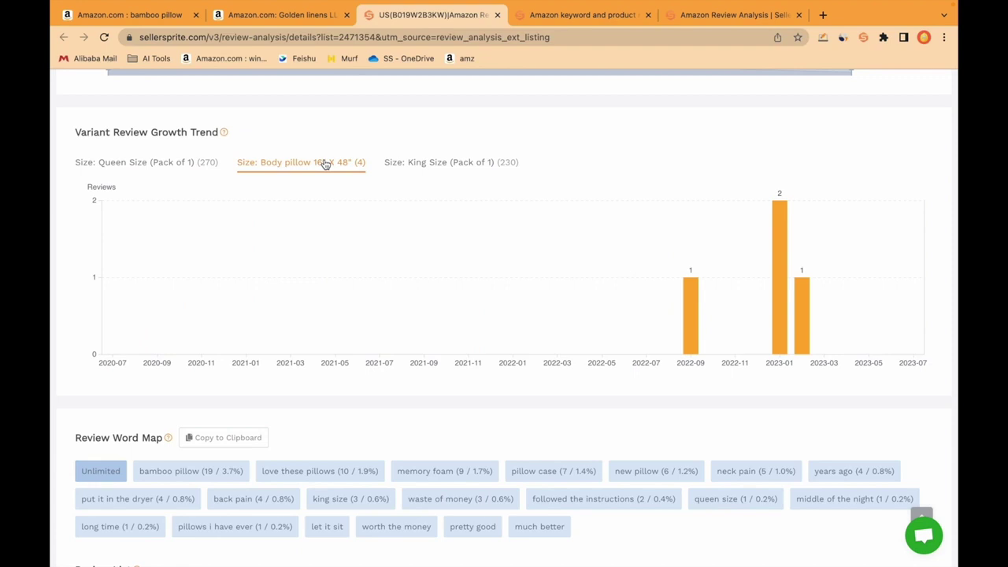
pyautogui.moveTo(692, 302)
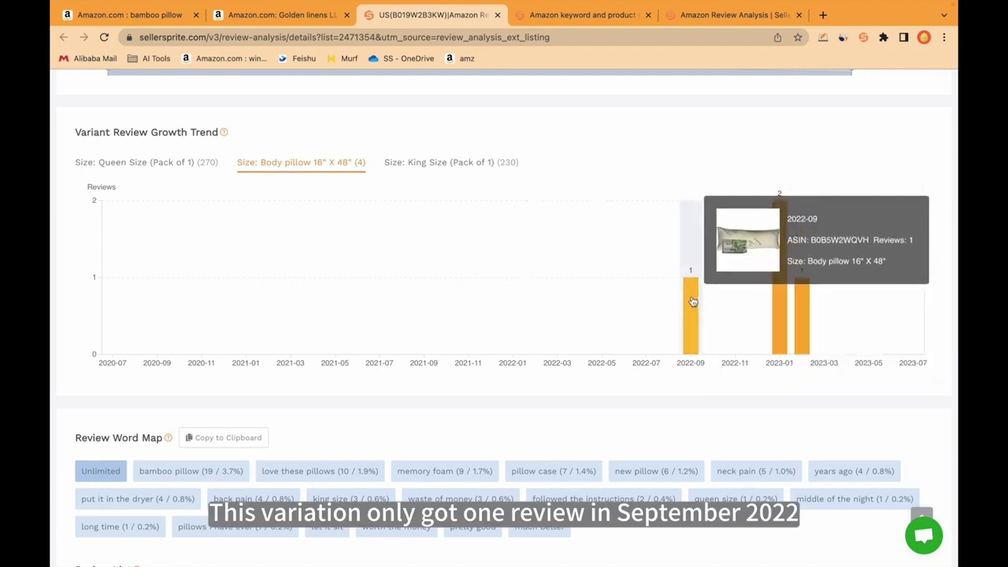
pyautogui.moveTo(781, 322)
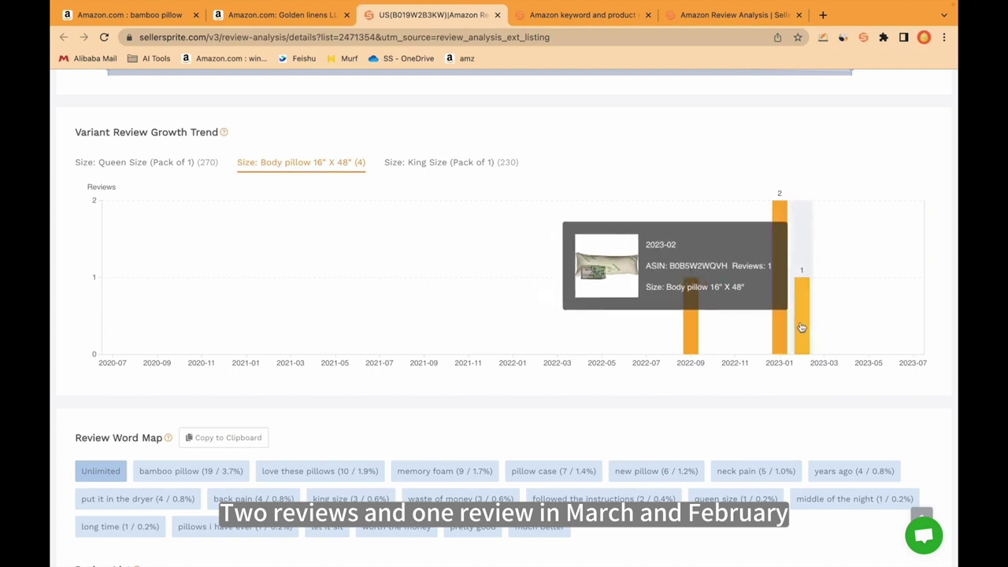
# Step: View the Review Word Map keywords, then filter the Review List to 1 Star reviews and read through them
pyautogui.scroll(-1, 803, 337)
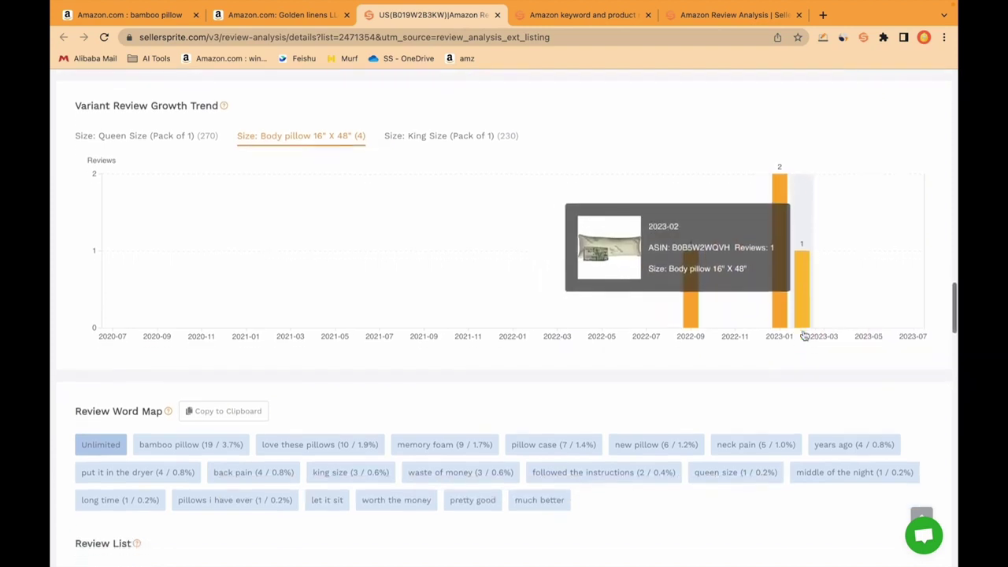
pyautogui.scroll(-4, 803, 337)
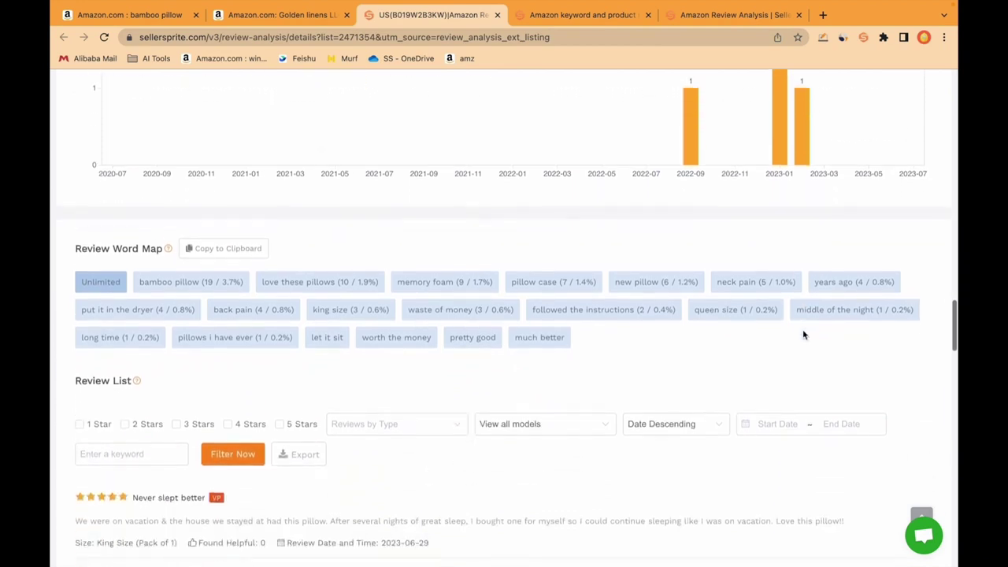
pyautogui.scroll(-2, 803, 329)
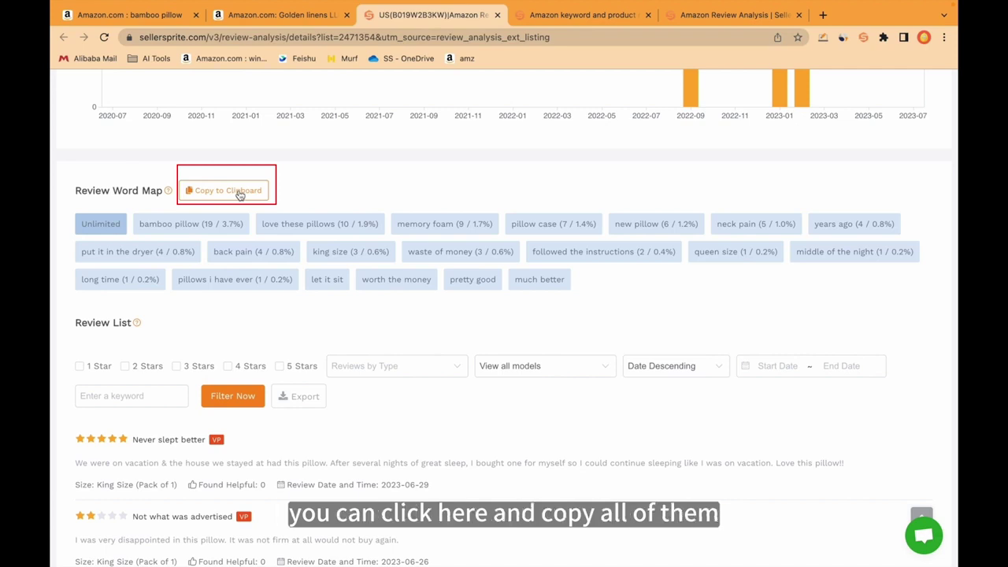
pyautogui.scroll(-3, 335, 180)
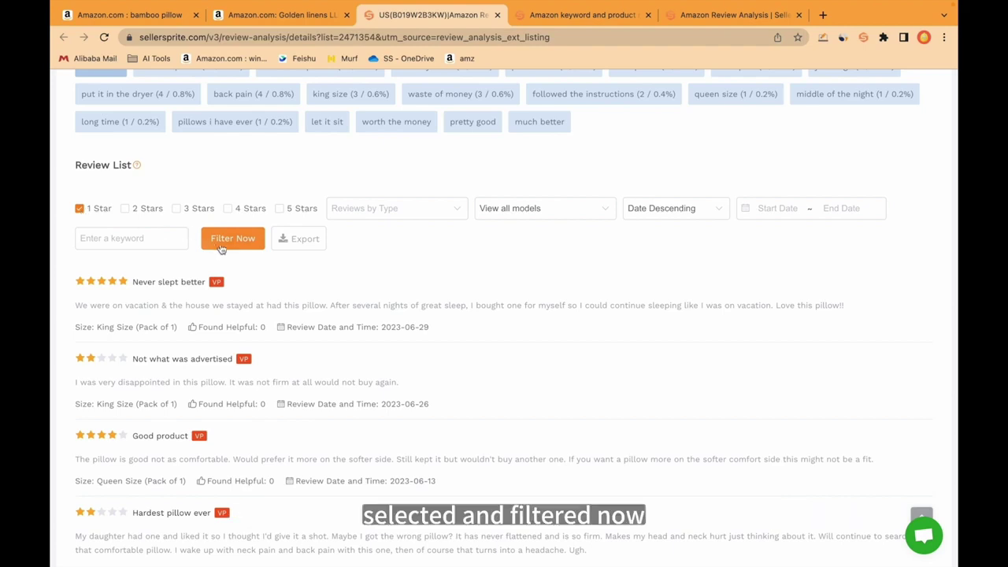
pyautogui.click(229, 245)
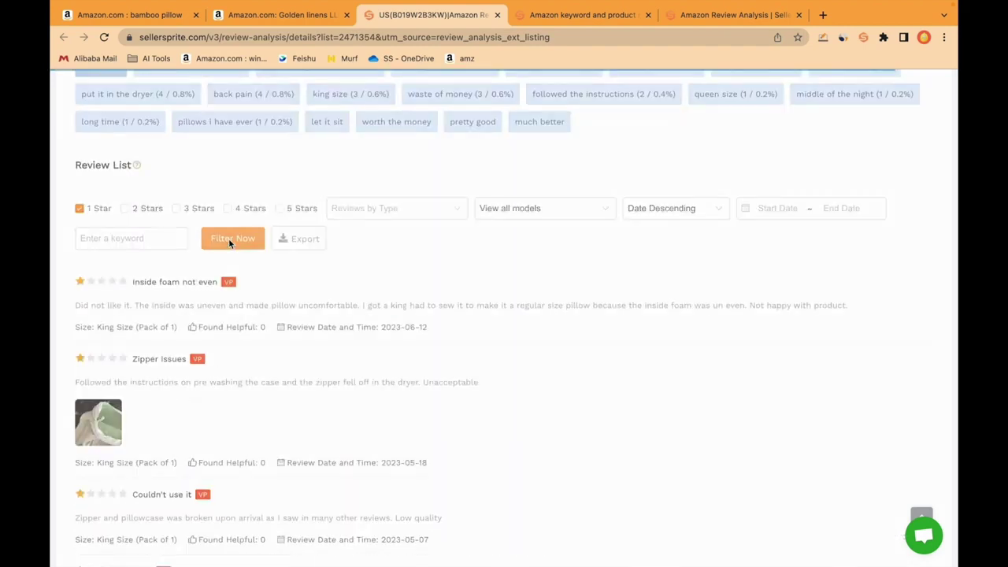
pyautogui.scroll(-1, 204, 286)
pyautogui.scroll(-1, 205, 285)
pyautogui.moveTo(207, 297)
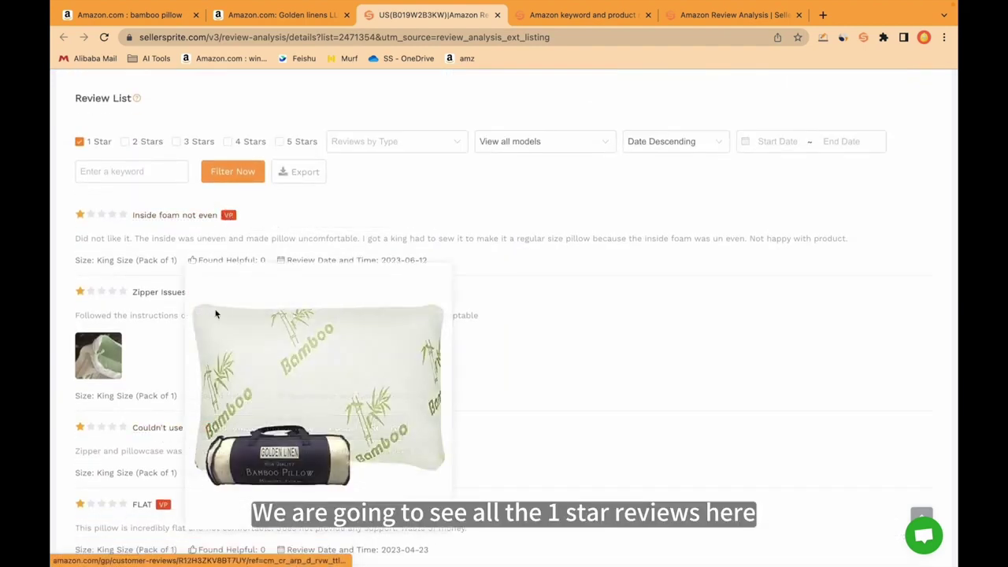
# Step: Narrow the 1 Star reviews in the Review List to those containing the keyword bamboo
pyautogui.scroll(1, 207, 296)
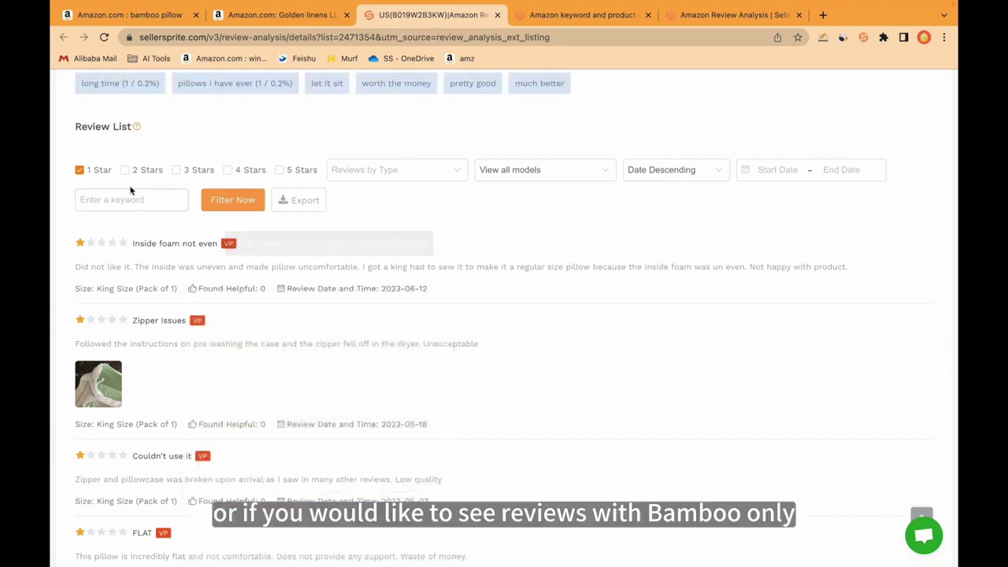
pyautogui.click(101, 199)
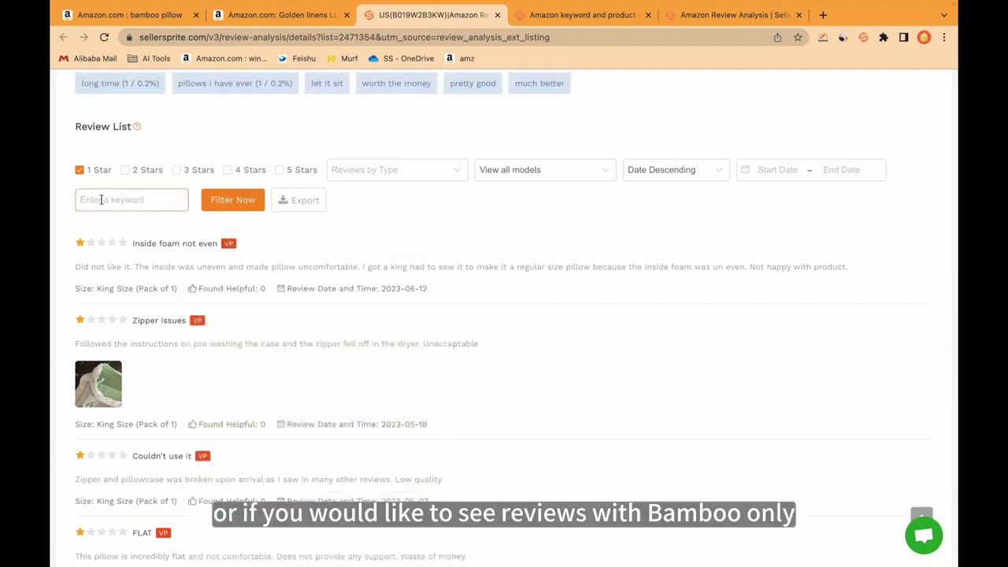
pyautogui.write('bamboo')
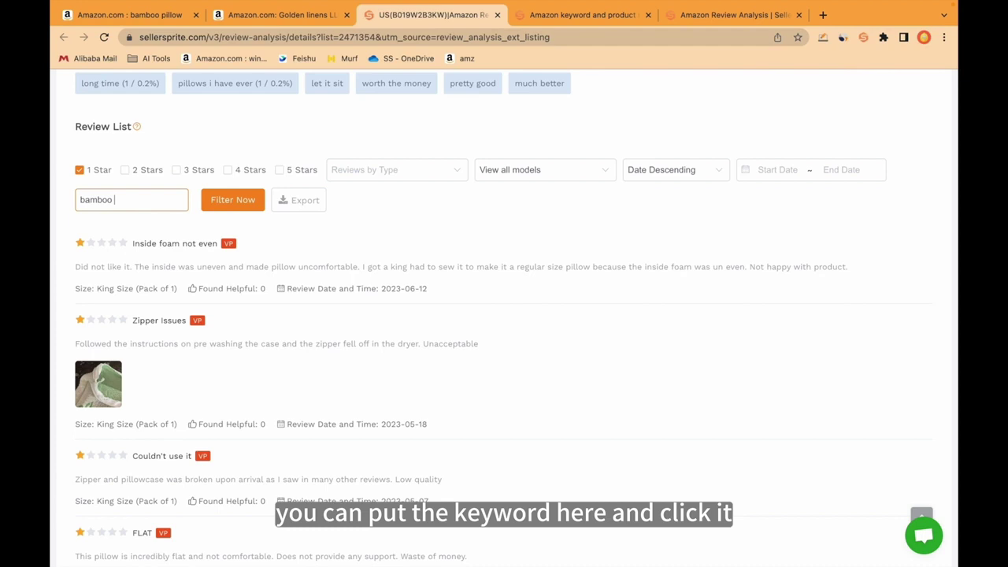
pyautogui.click(228, 200)
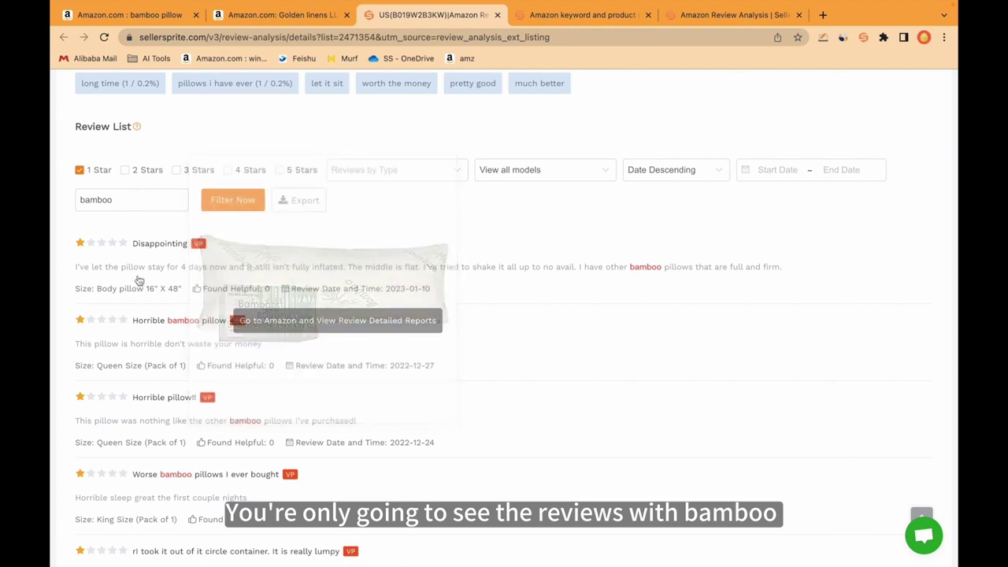
# Step: Clear the bamboo keyword and filter the Review List to 4 Stars instead of 1 Star
pyautogui.click(142, 200)
pyautogui.doubleClick(142, 200)
pyautogui.press('BackSpace')
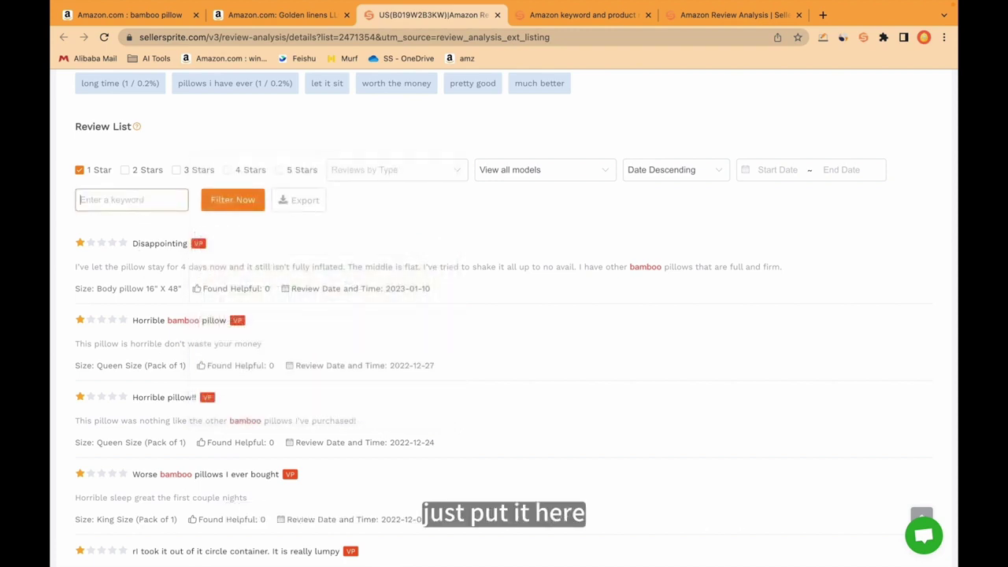
pyautogui.click(80, 171)
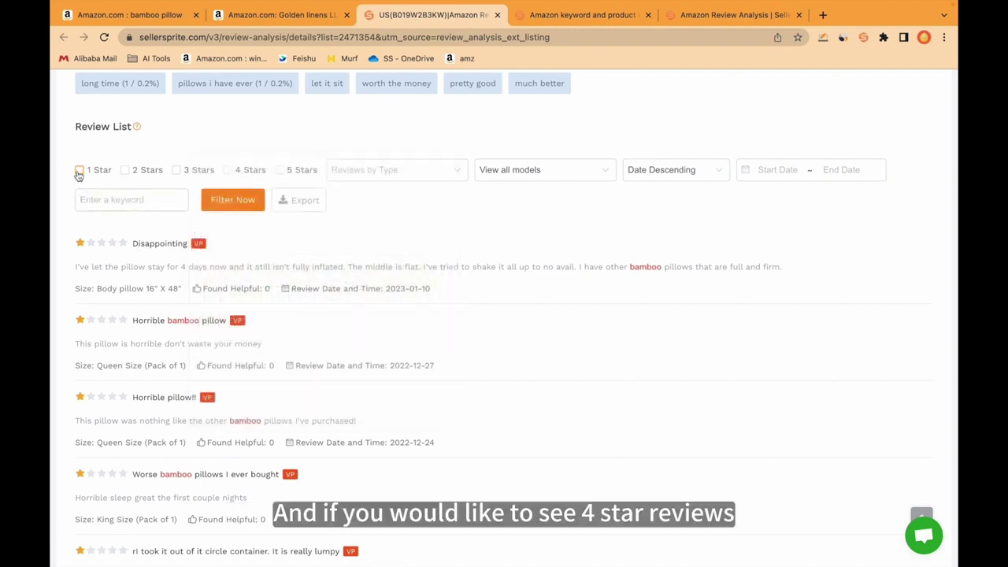
pyautogui.click(228, 170)
pyautogui.click(236, 198)
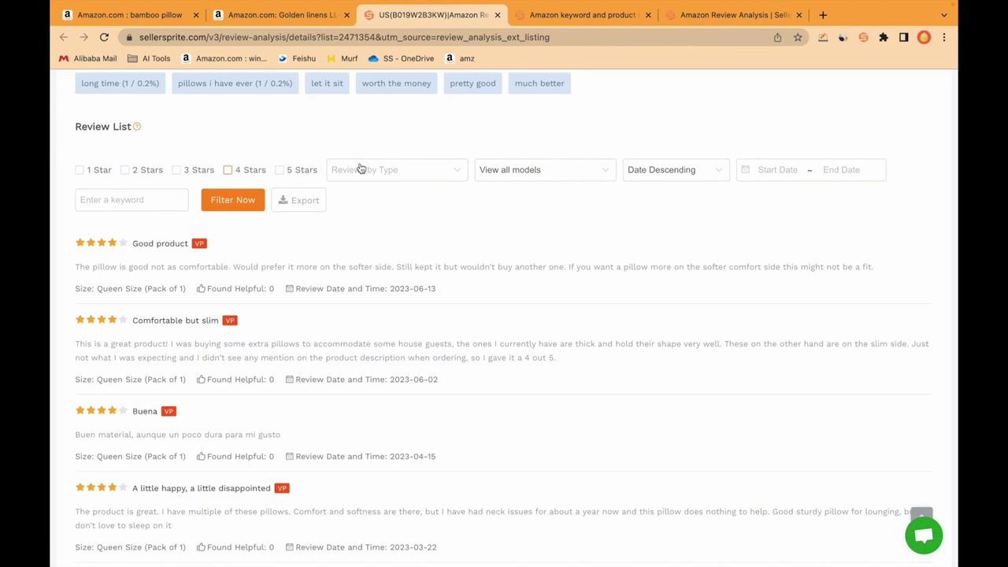
# Step: Filter the Review List to Picture Reviews without a star restriction and look through the matching reviews
pyautogui.click(378, 172)
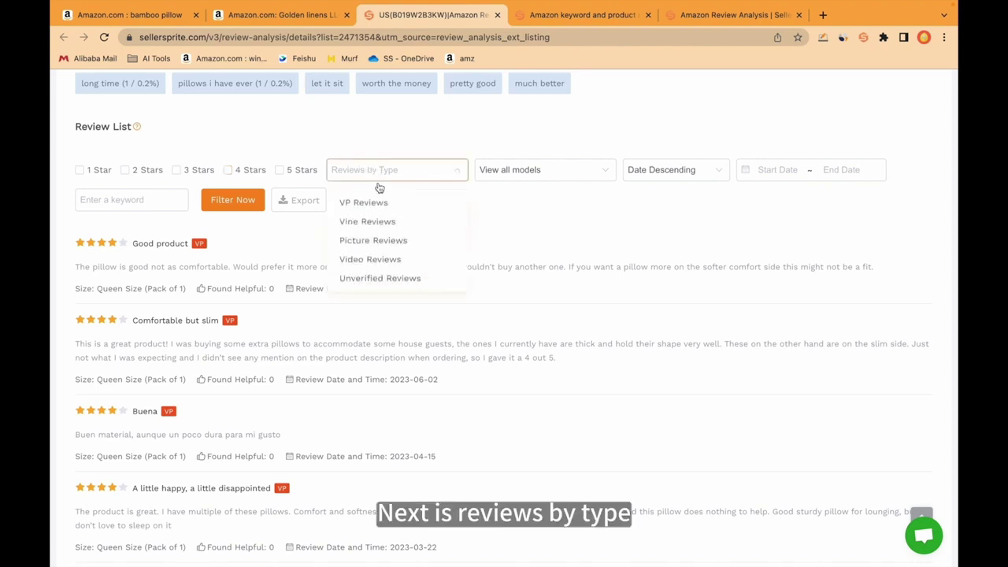
pyautogui.click(396, 241)
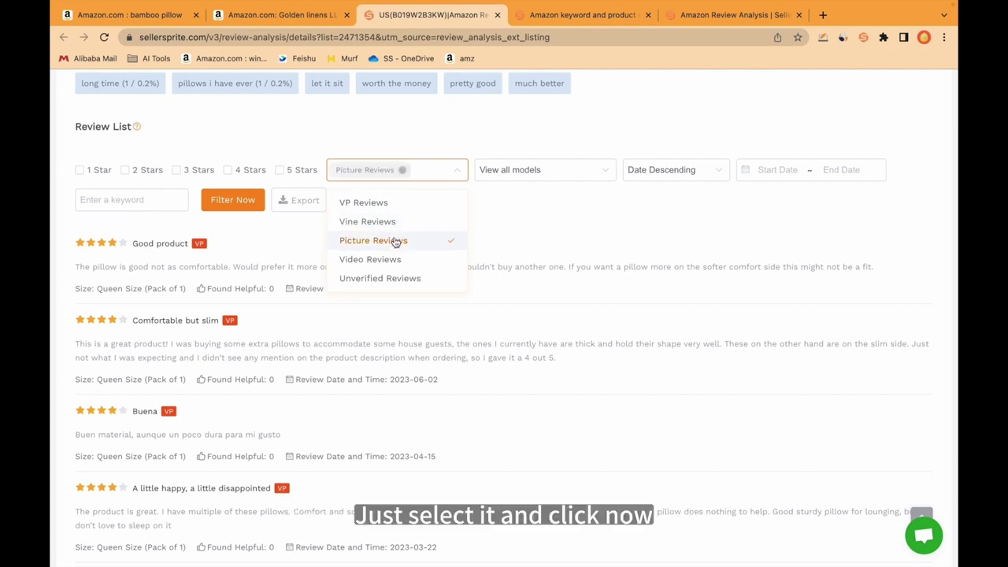
pyautogui.click(248, 200)
pyautogui.scroll(-1, 342, 257)
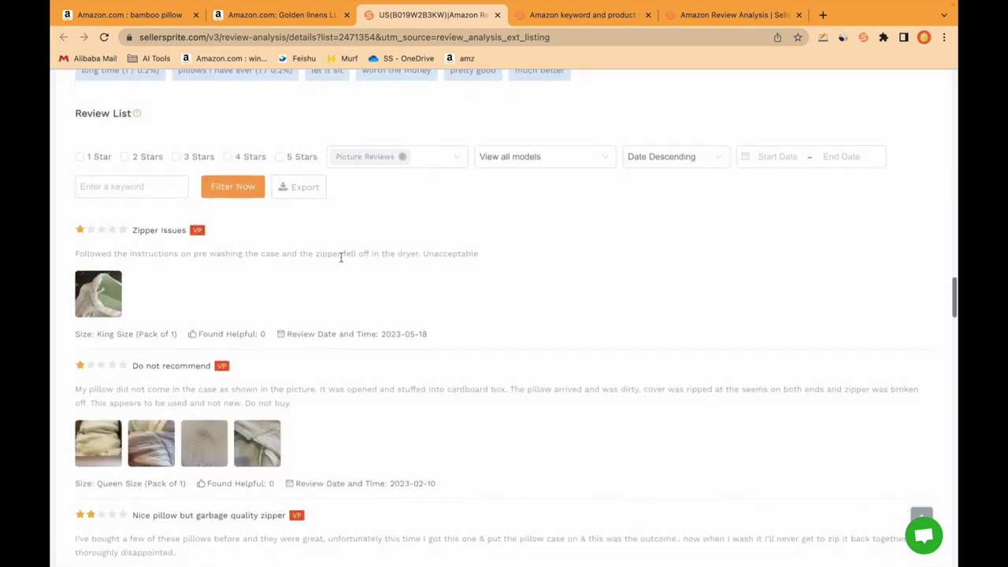
pyautogui.scroll(-5, 189, 462)
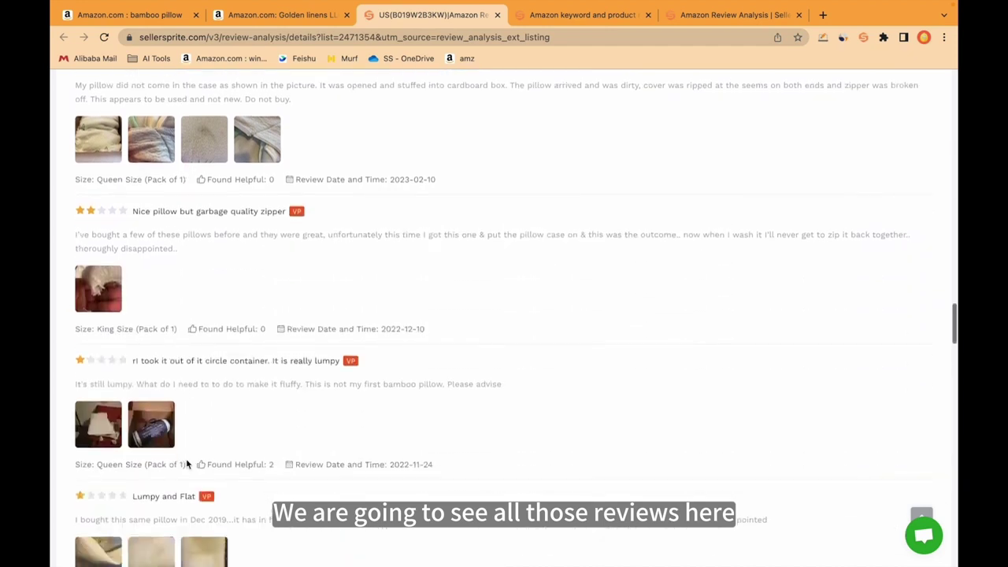
pyautogui.scroll(4, 187, 464)
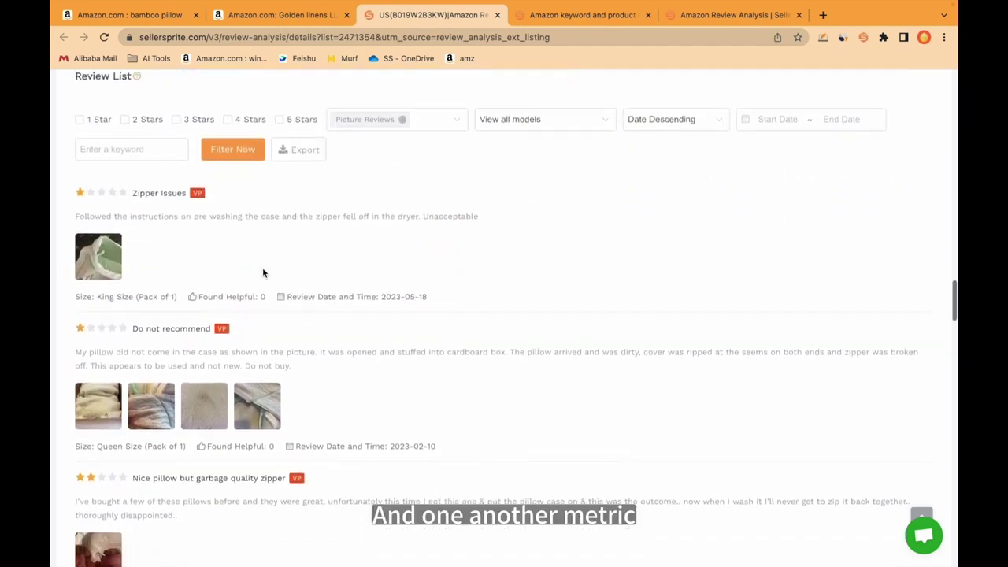
pyautogui.scroll(-1, 263, 273)
# Step: Narrow the Picture Reviews in the Review List to 2 Stars and inspect the matching reviews
pyautogui.scroll(2, 262, 267)
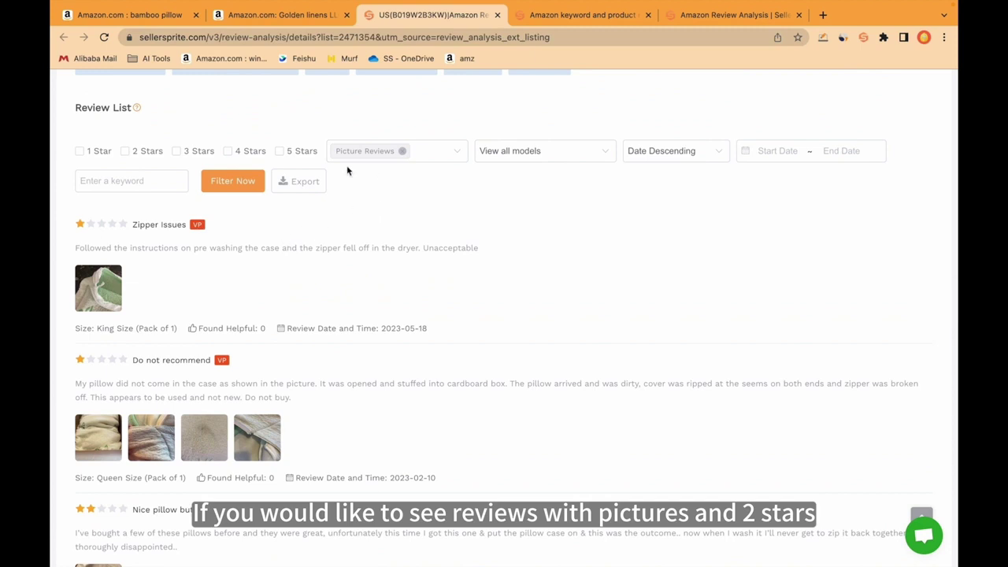
pyautogui.click(125, 151)
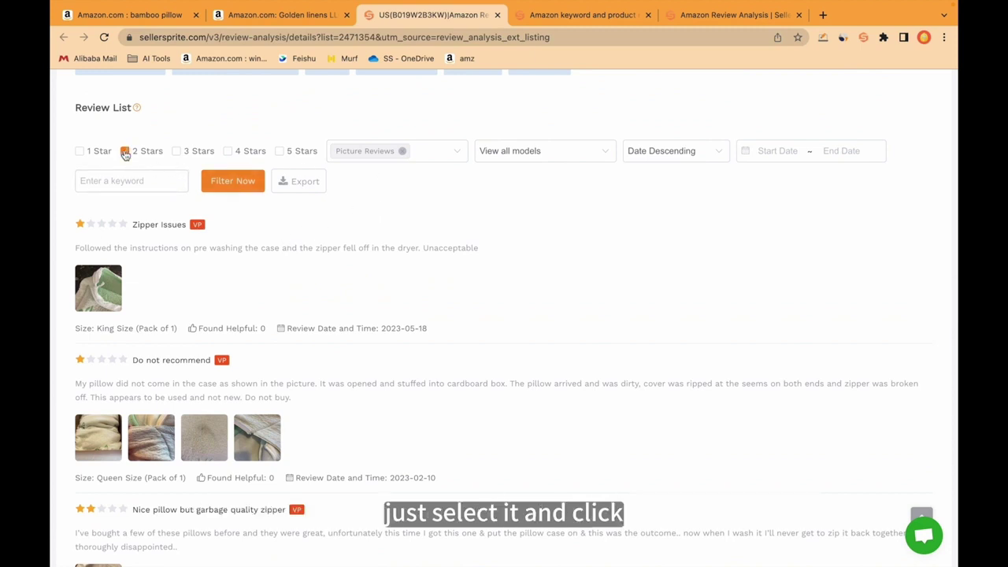
pyautogui.click(233, 179)
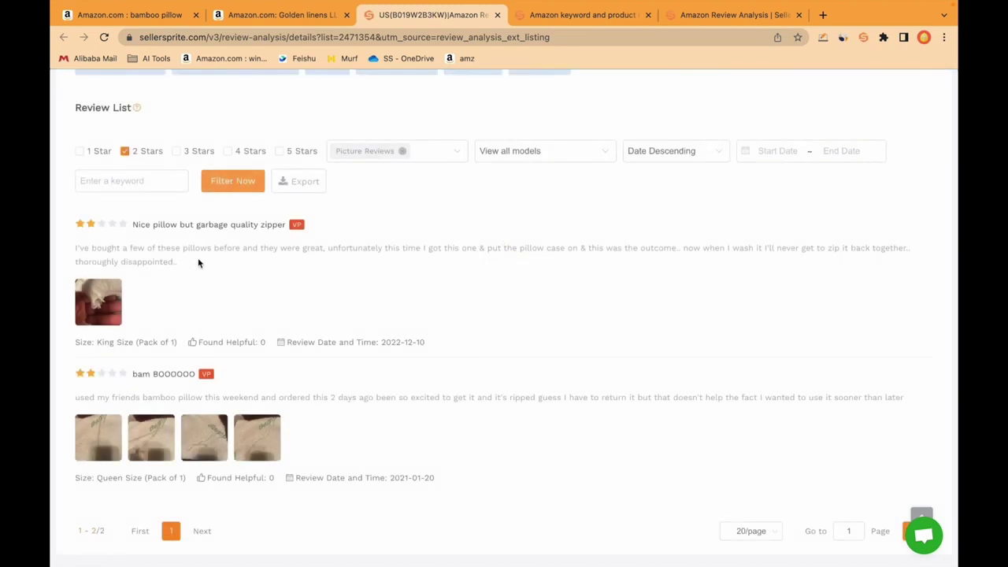
pyautogui.moveTo(132, 310)
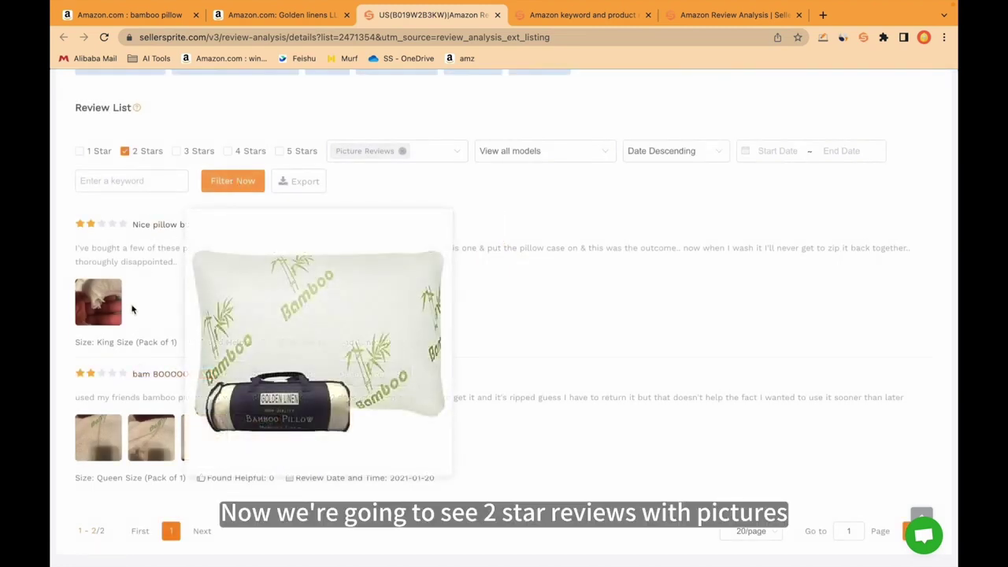
# Step: Remove the 2 Stars and Picture Reviews filters, and filter the Review List to the Queen Size (Pack of 1) model
pyautogui.click(124, 151)
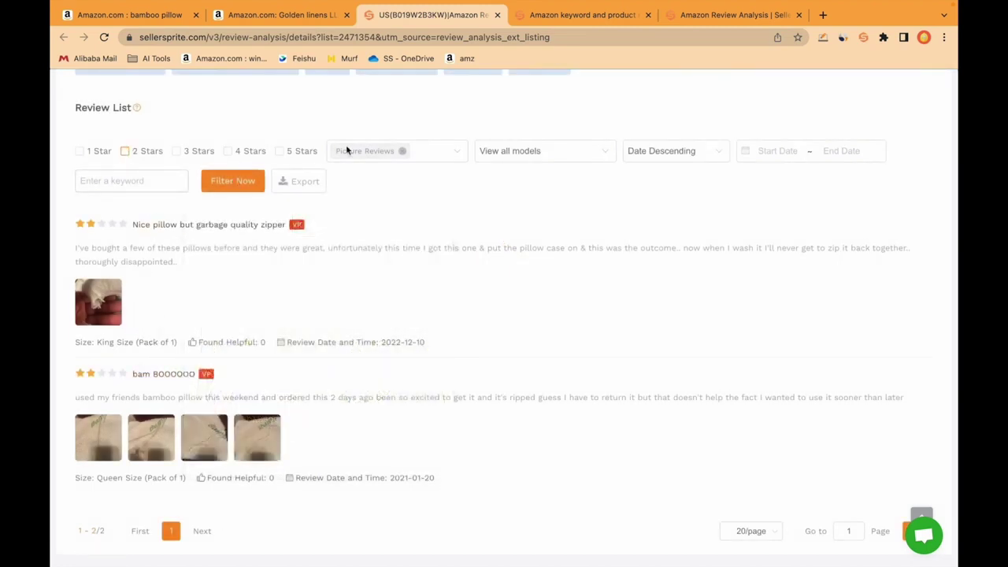
pyautogui.click(402, 151)
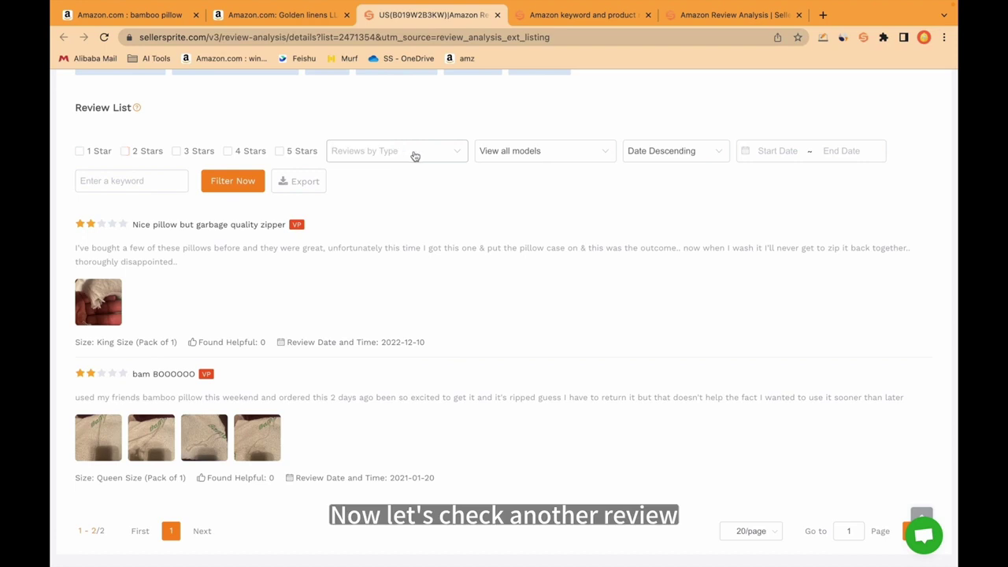
pyautogui.click(528, 154)
pyautogui.click(528, 155)
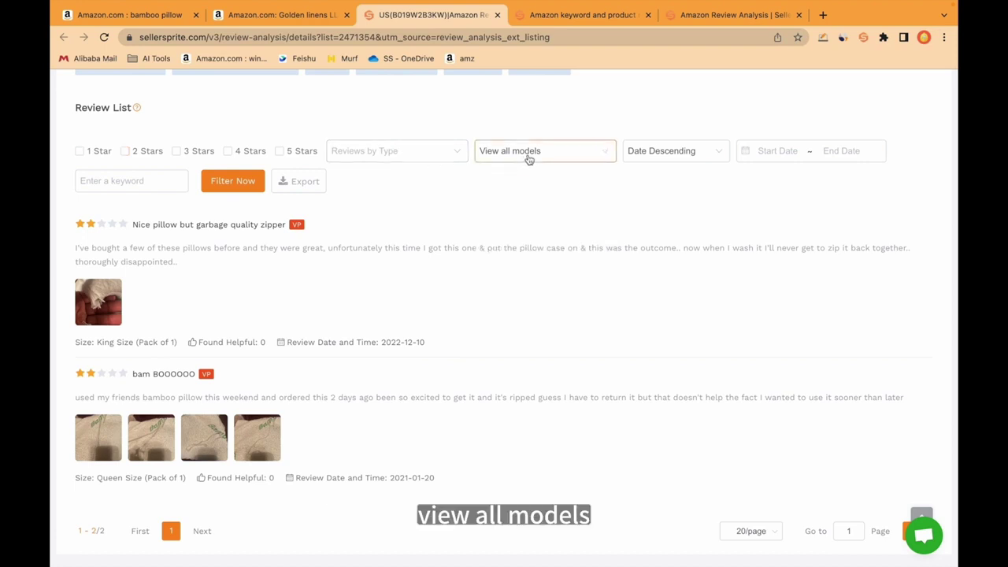
pyautogui.click(529, 157)
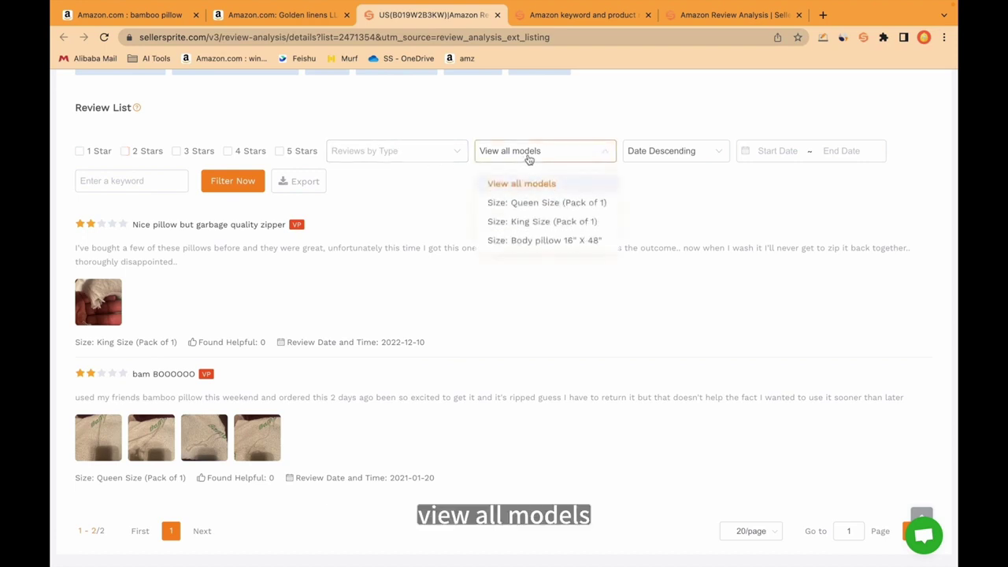
pyautogui.click(551, 209)
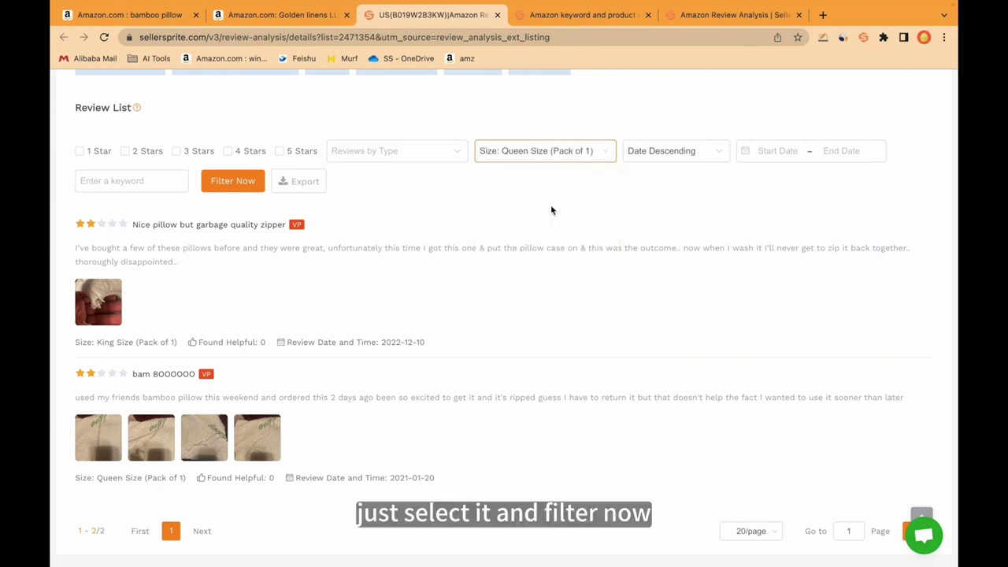
pyautogui.click(242, 182)
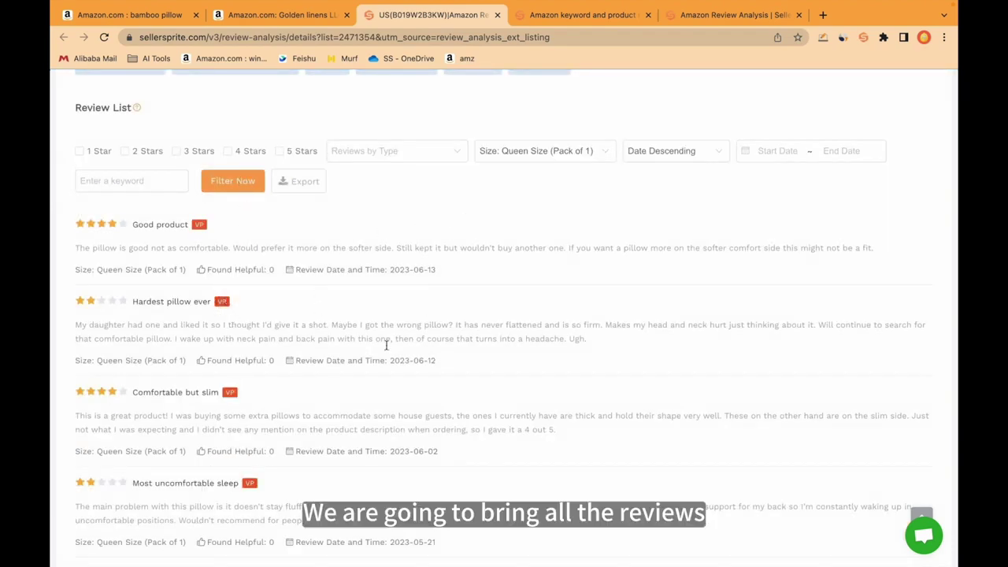
pyautogui.click(573, 156)
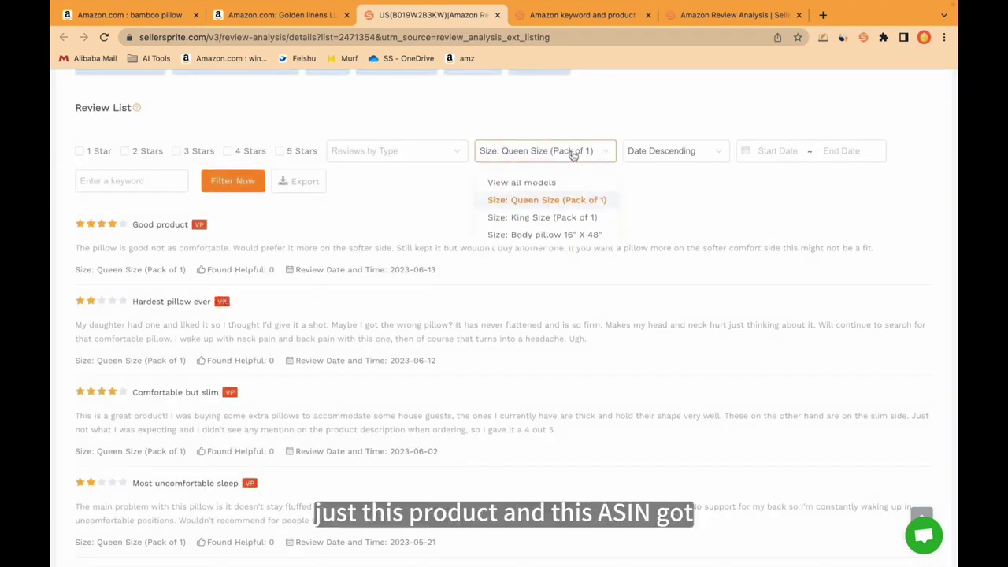
pyautogui.click(556, 204)
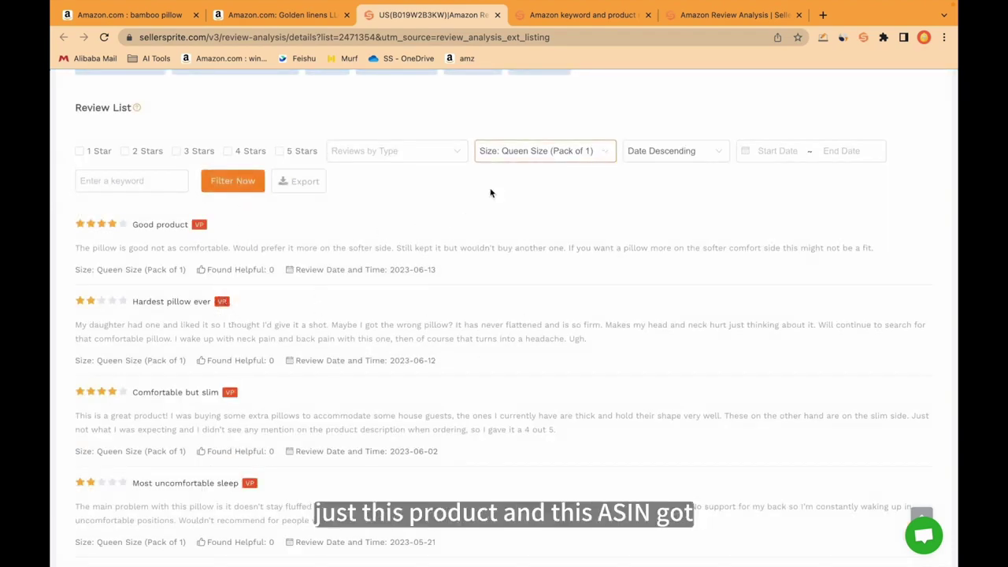
# Step: Filter the Queen Size reviews by Vine Reviews and Picture Reviews, then view the sort orders while keeping Date Descending
pyautogui.click(378, 155)
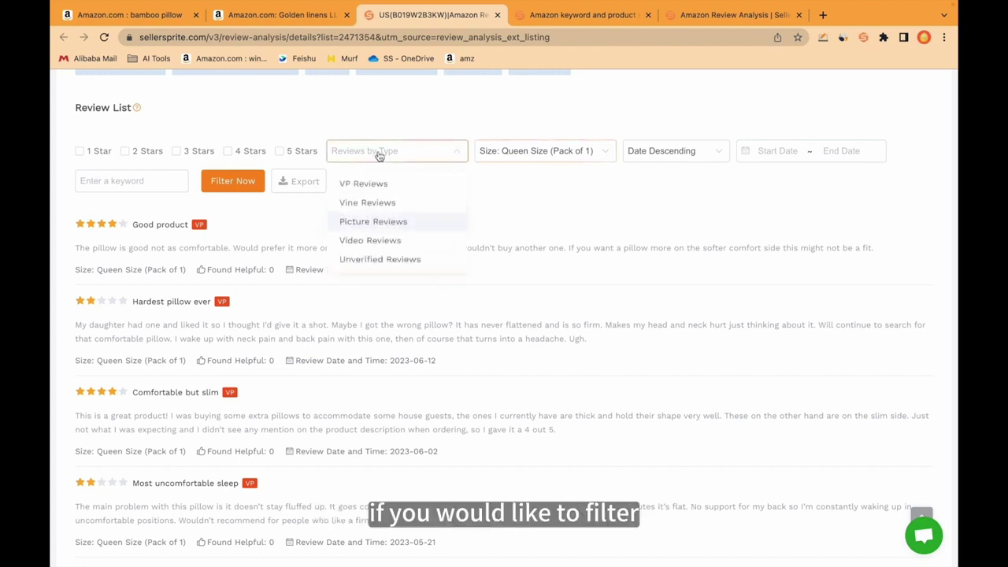
pyautogui.click(398, 203)
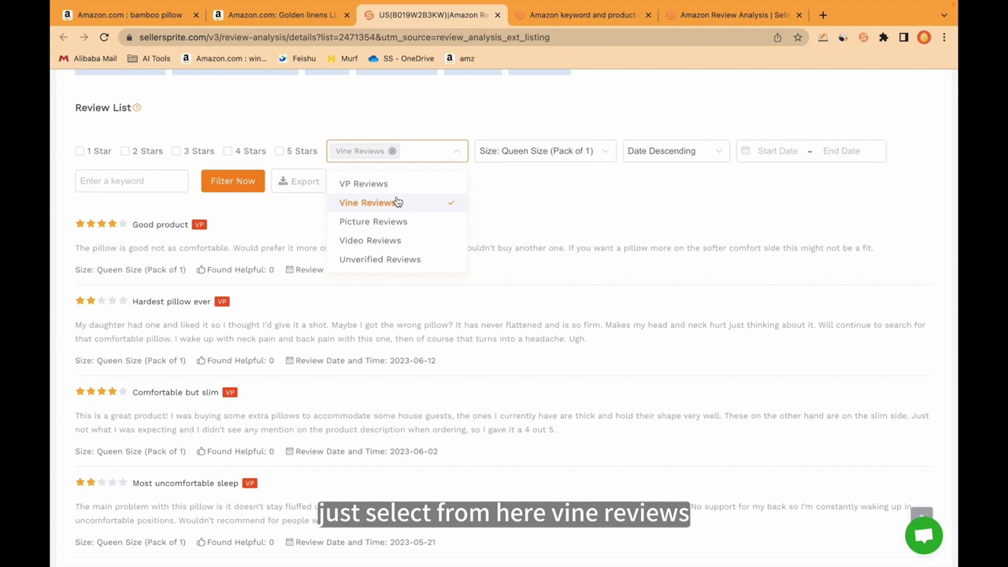
pyautogui.click(398, 223)
pyautogui.click(239, 180)
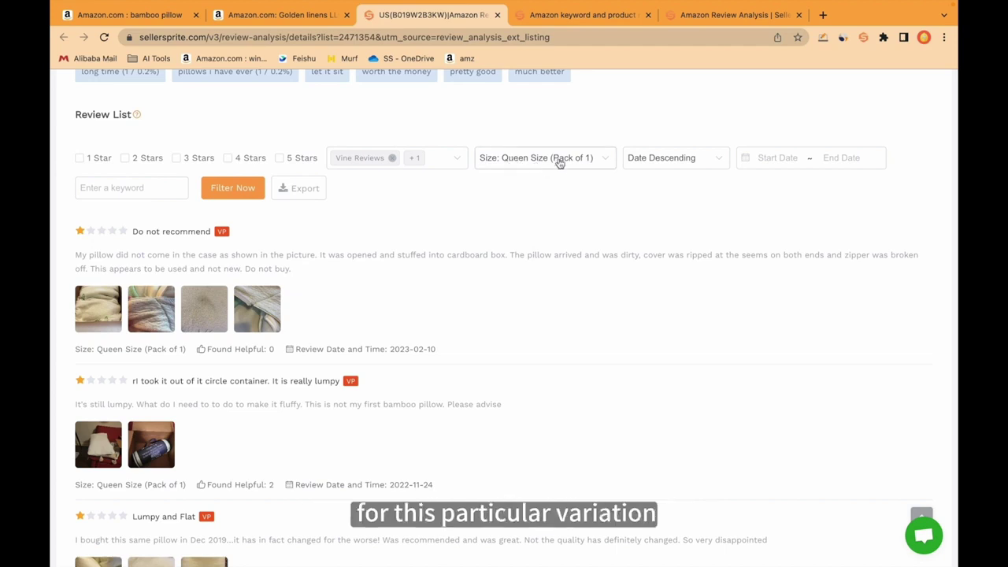
pyautogui.click(676, 159)
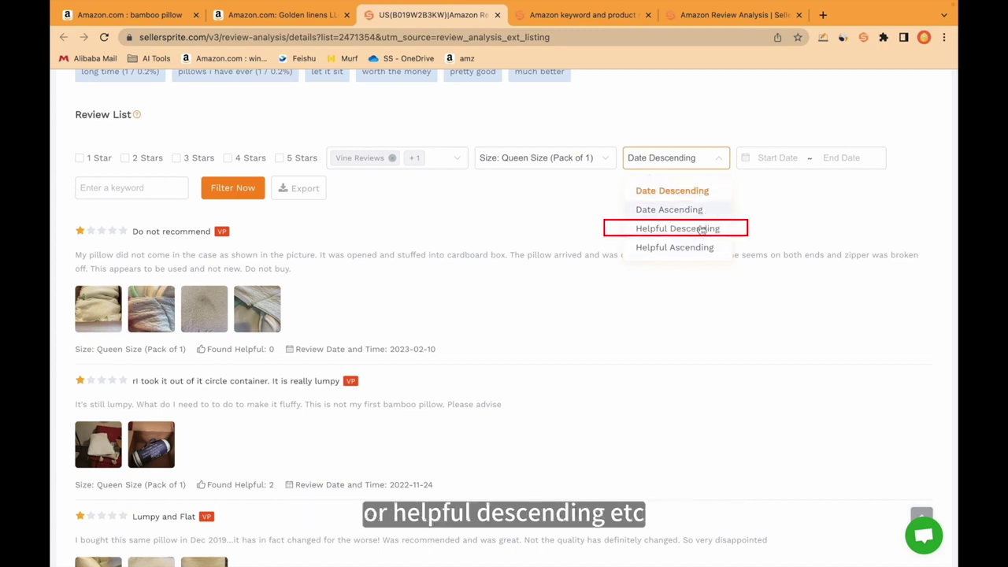
pyautogui.click(757, 218)
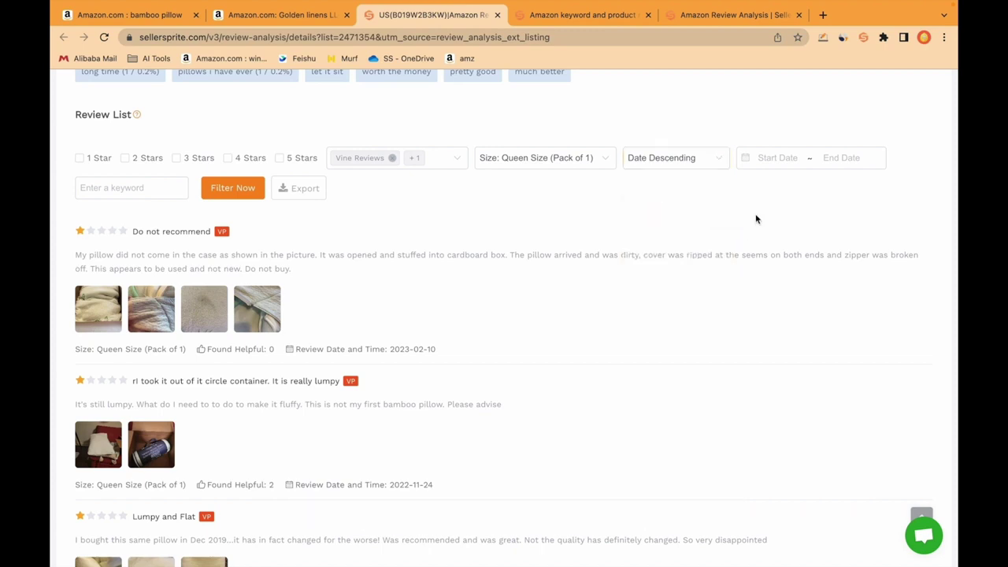
# Step: Set the Review List date range to 2019-05-01 through 2019-05-31
pyautogui.click(778, 160)
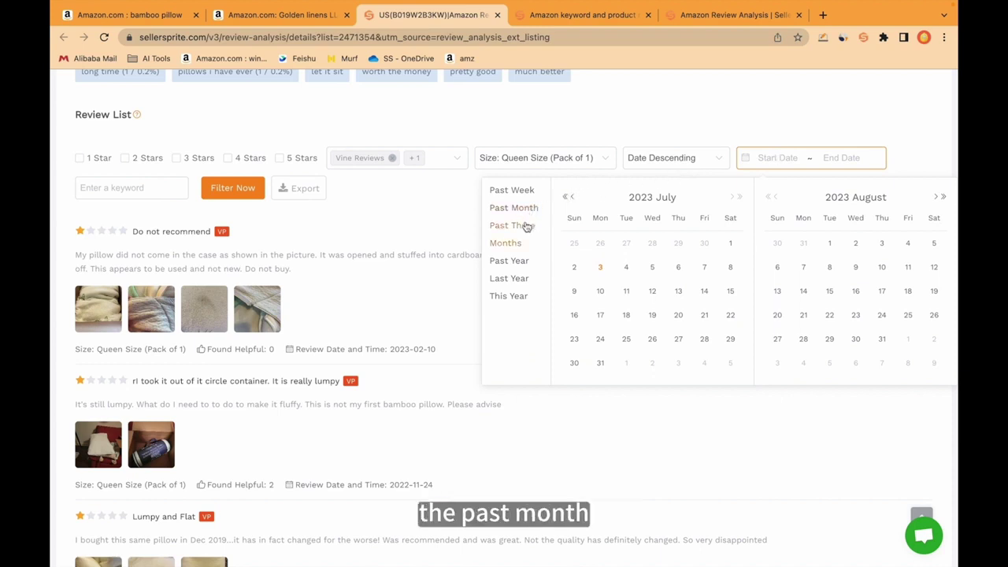
pyautogui.click(574, 198)
pyautogui.click(574, 198)
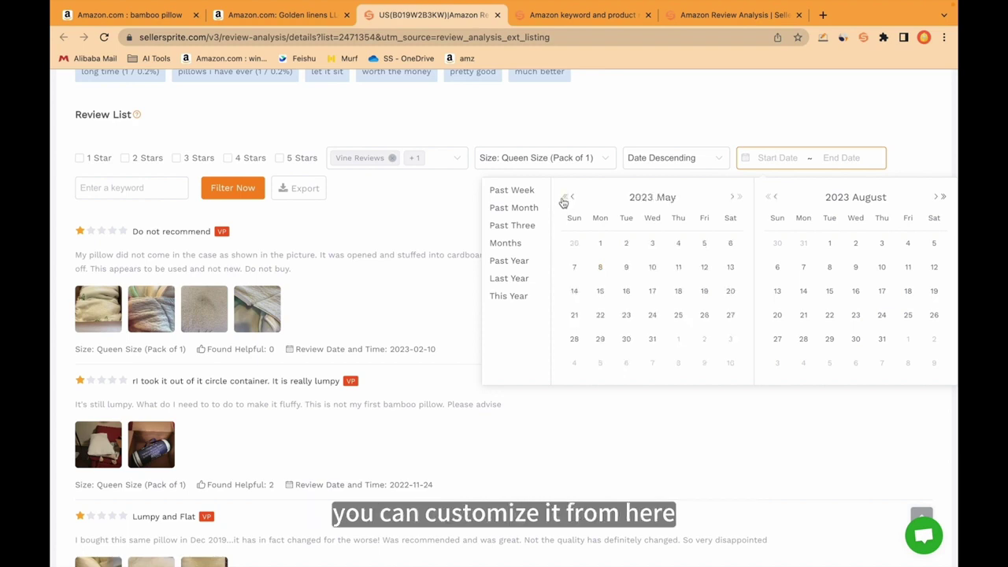
pyautogui.tripleClick(566, 198)
pyautogui.click(565, 197)
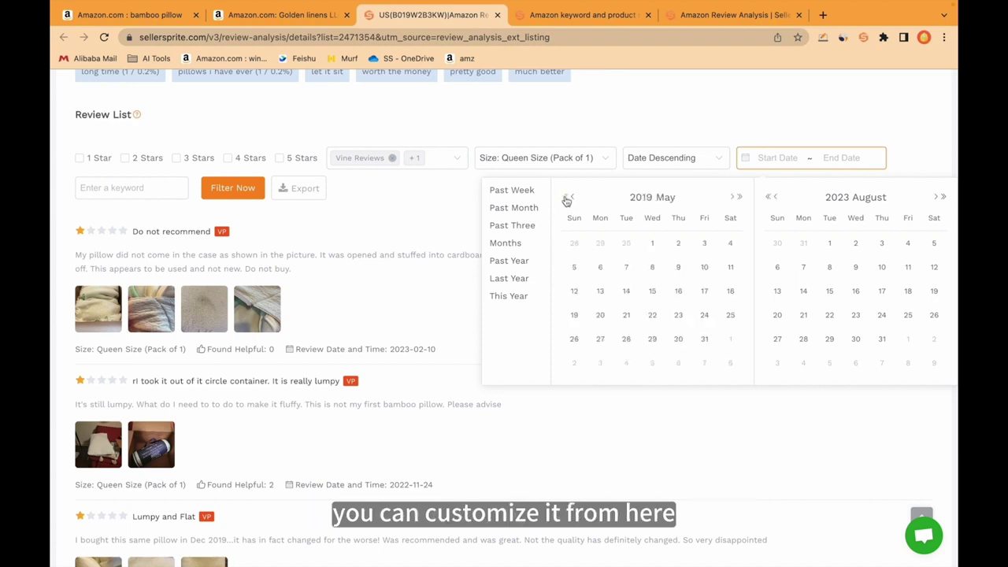
pyautogui.click(652, 244)
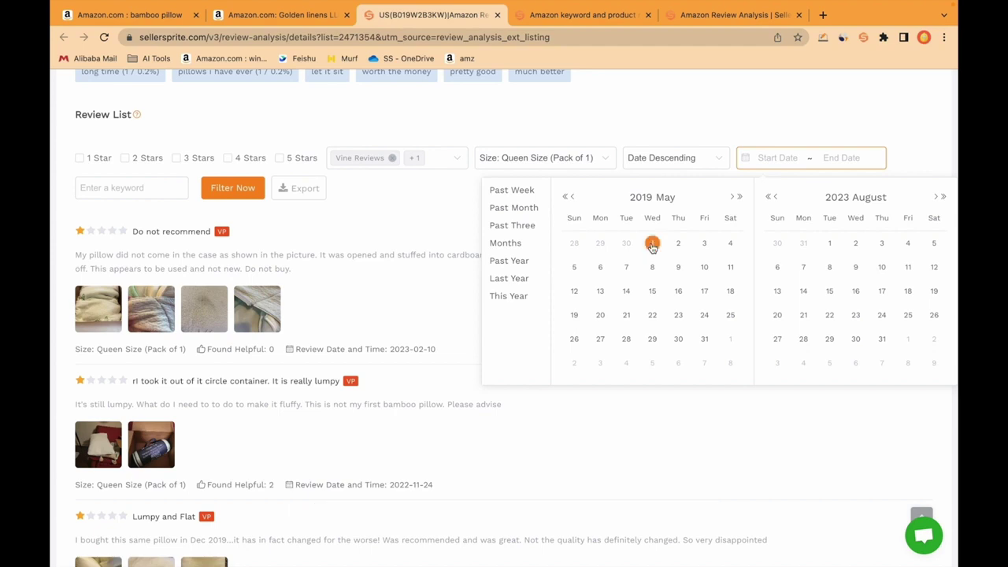
pyautogui.click(711, 345)
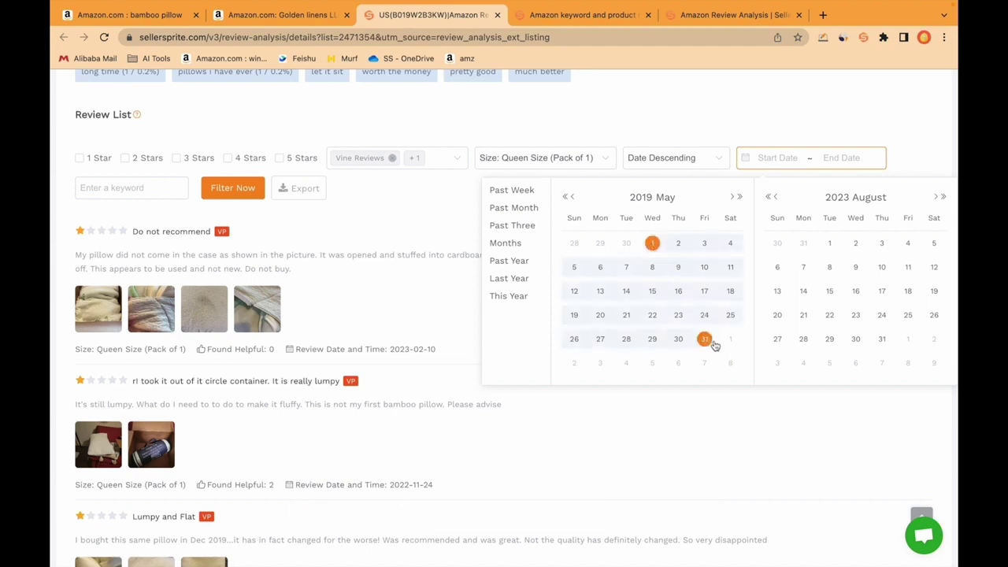
# Step: Clear the Vine Reviews and Picture Reviews types, choose View all models, and apply the Review List filter
pyautogui.click(392, 158)
pyautogui.click(564, 162)
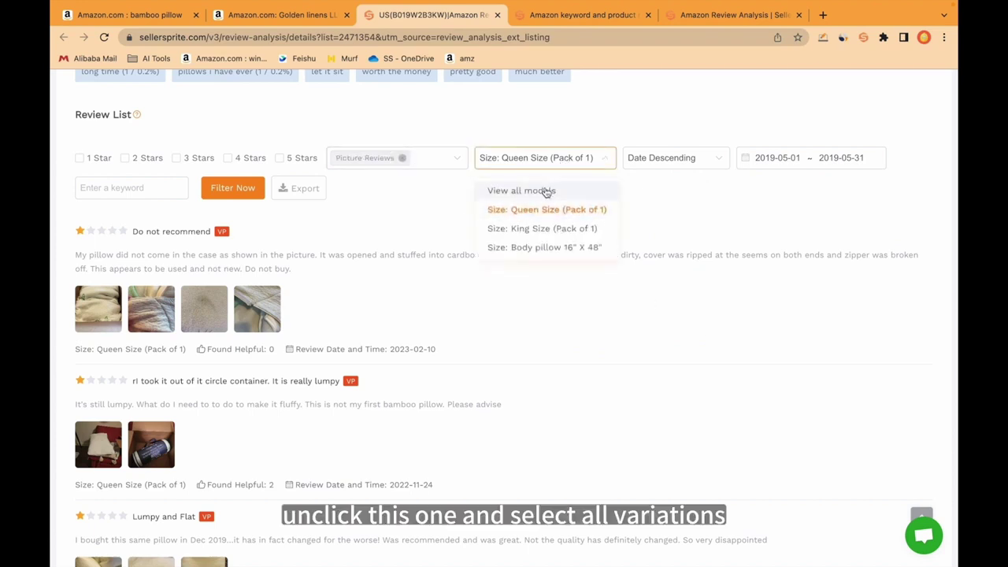
pyautogui.click(537, 191)
pyautogui.click(402, 159)
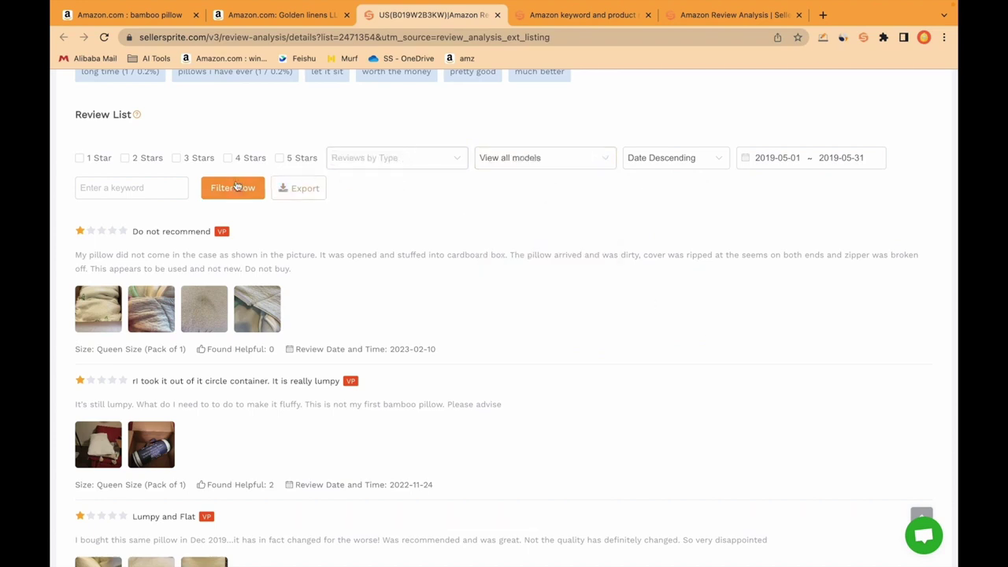
pyautogui.click(234, 192)
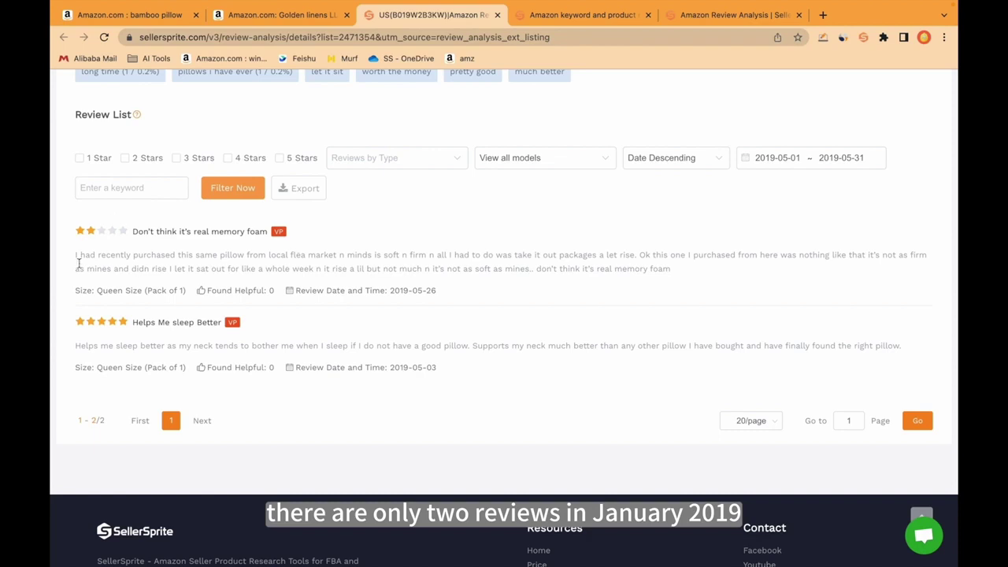
# Step: Review the report from the Review List back up through the charts and Intelligent Review Analysis to the variant table
pyautogui.scroll(1, 522, 239)
pyautogui.scroll(5, 523, 239)
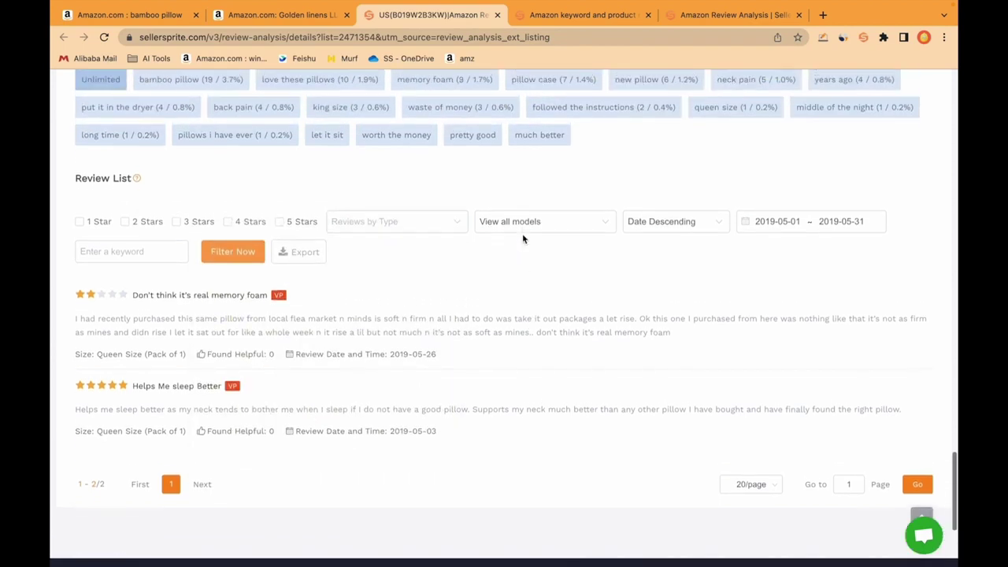
pyautogui.scroll(10, 522, 238)
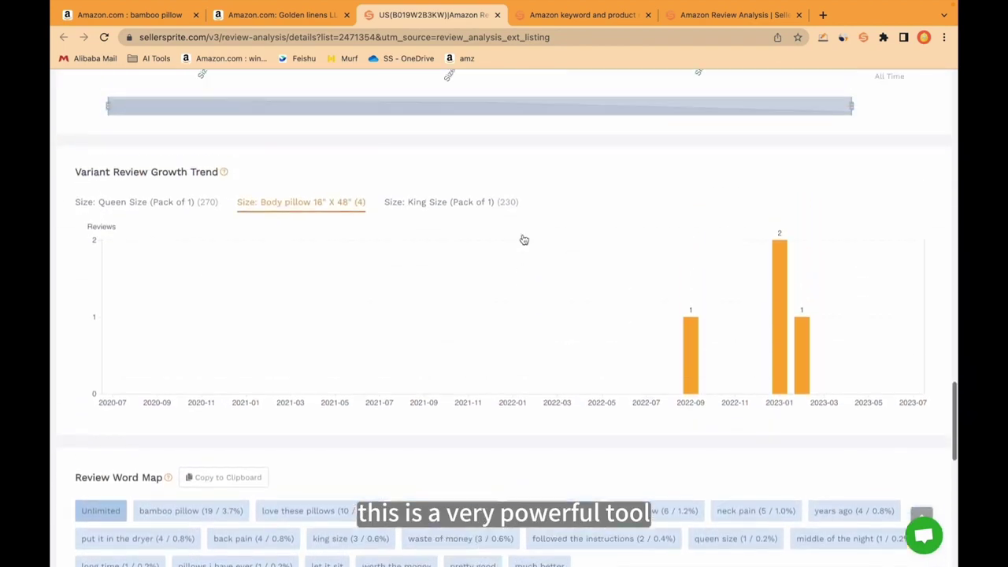
pyautogui.scroll(10, 523, 238)
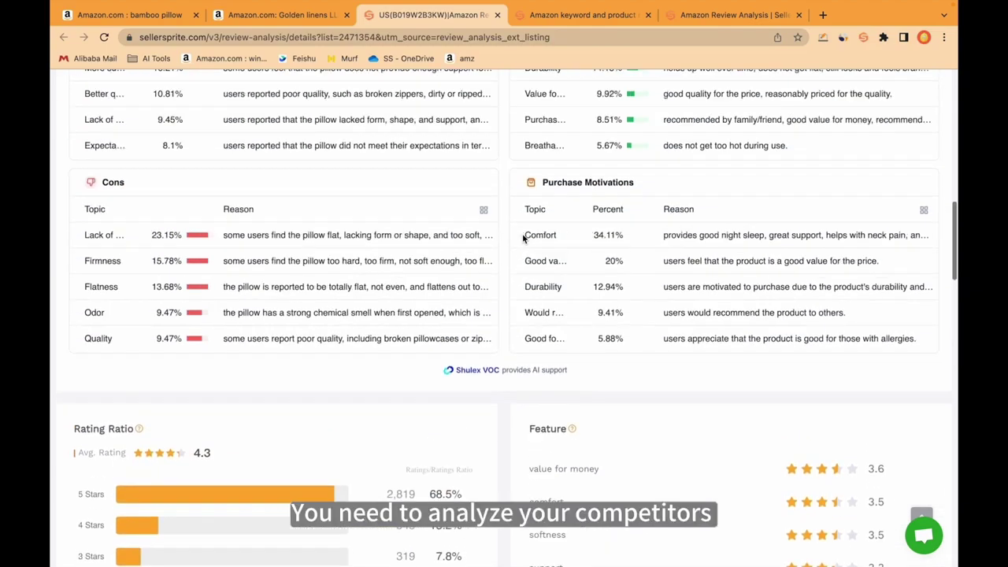
pyautogui.scroll(2, 522, 239)
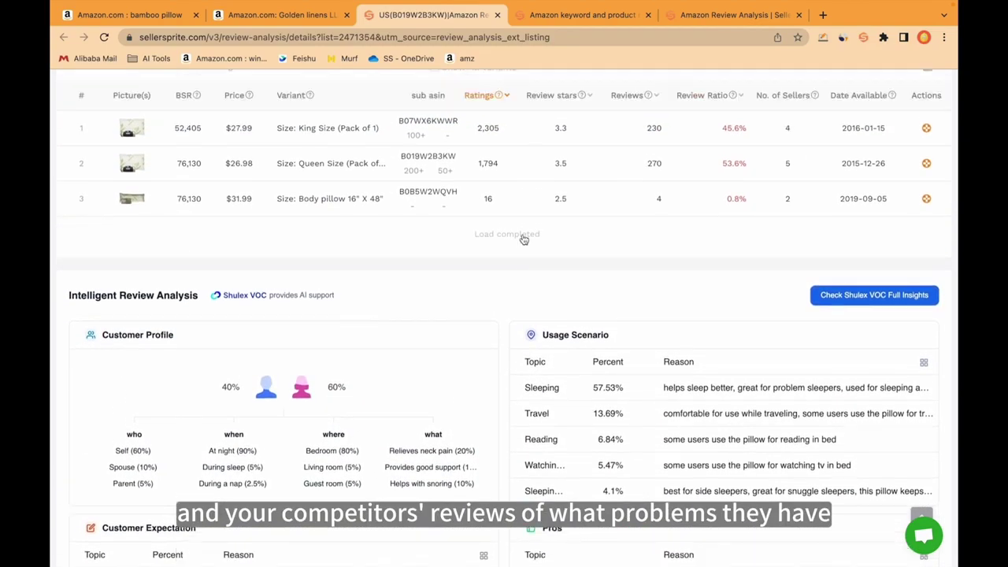
pyautogui.scroll(3, 524, 239)
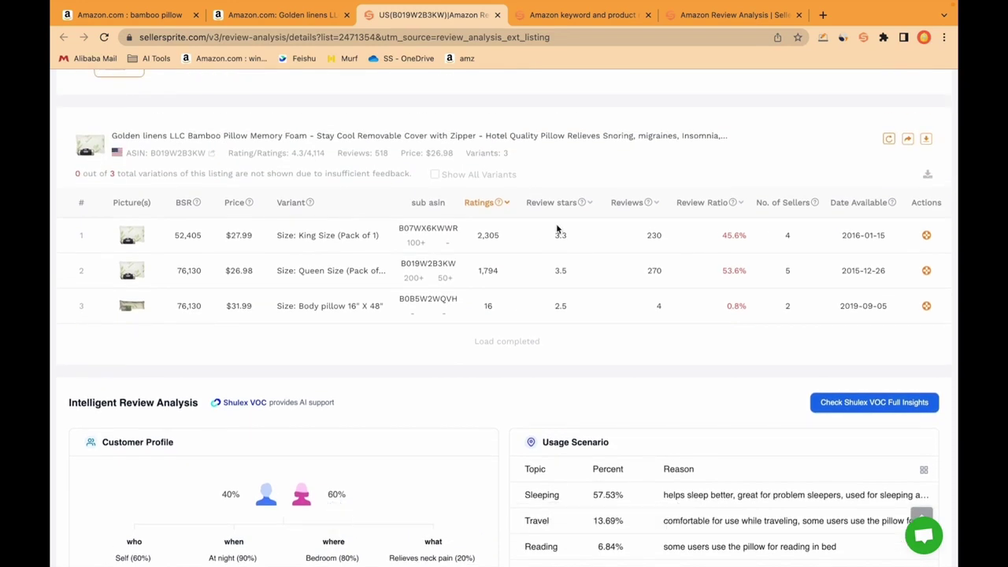
pyautogui.scroll(-1, 535, 268)
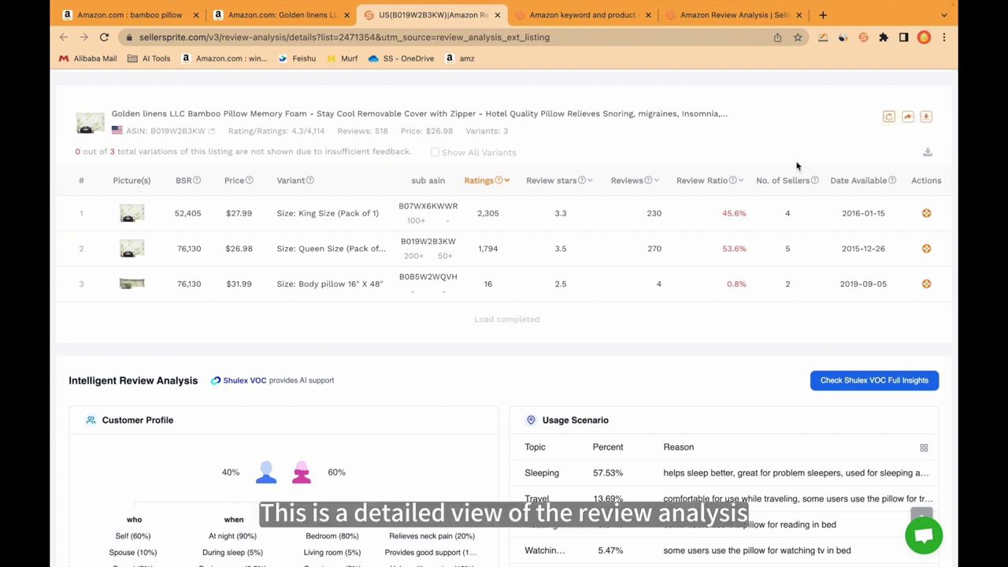
pyautogui.scroll(1, 846, 142)
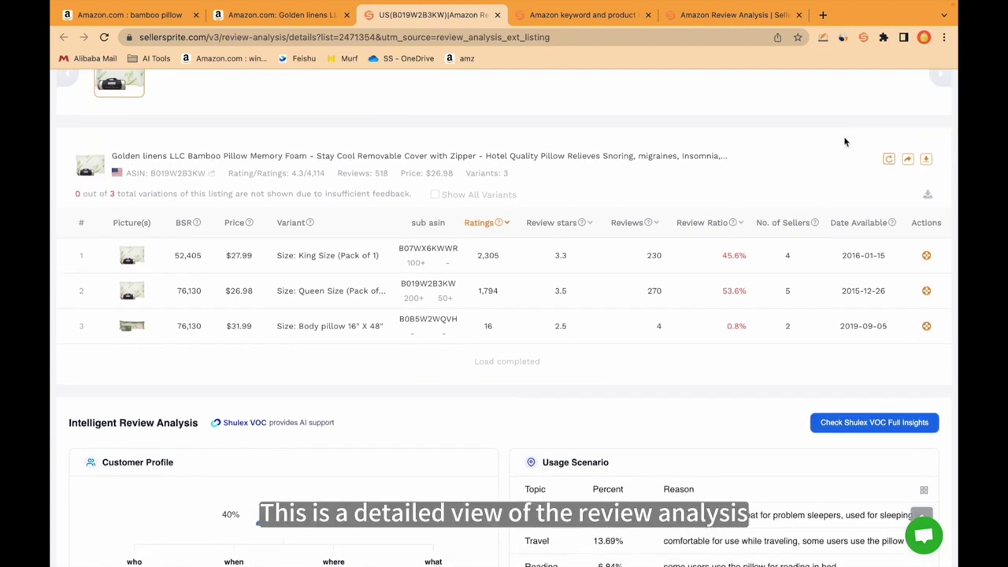